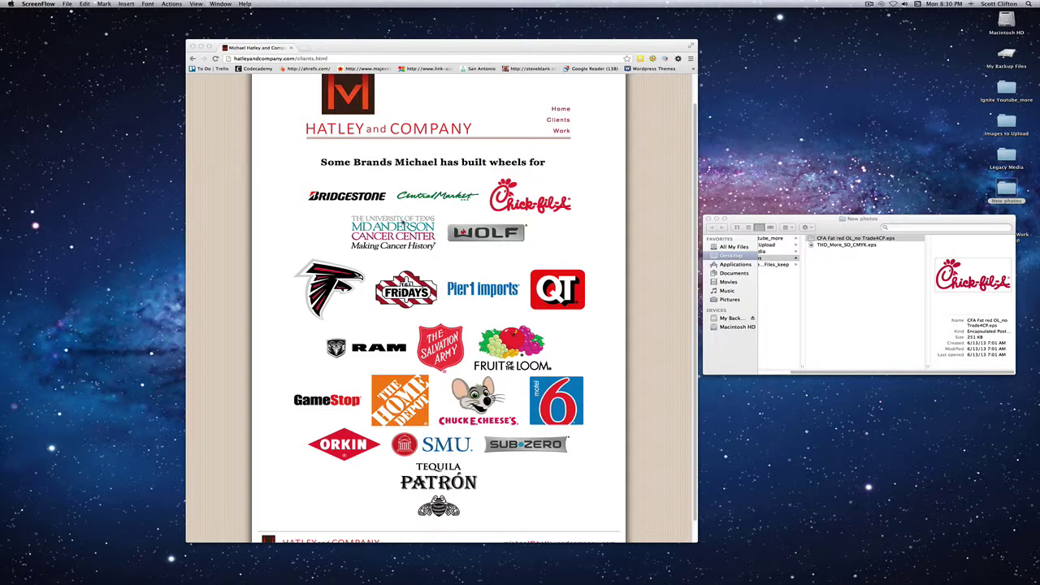
# - Look over the brand logos on the Hatley and Company clients page
pyautogui.scroll(-2, 408, 240)
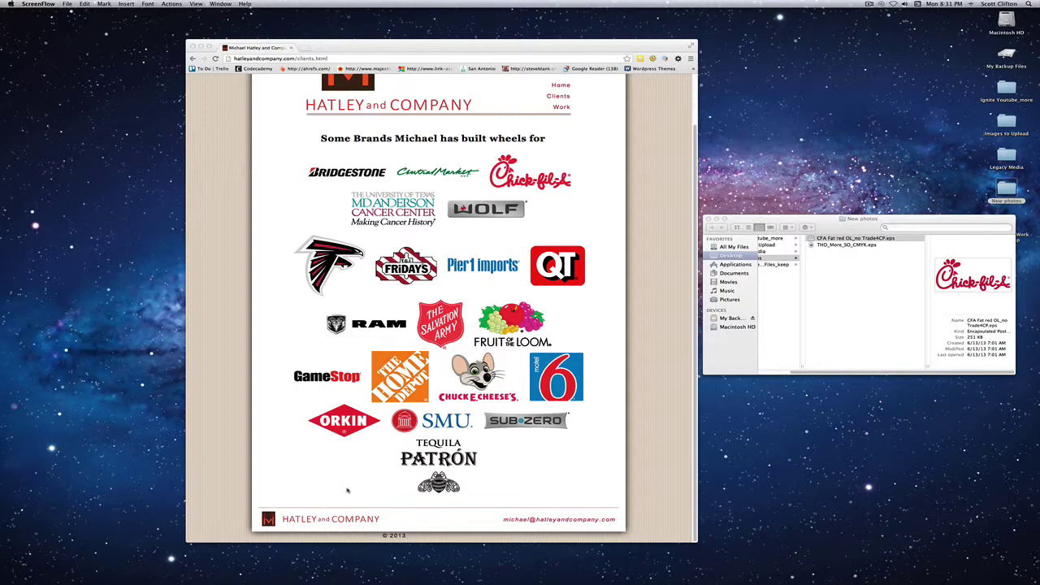
pyautogui.scroll(2, 347, 491)
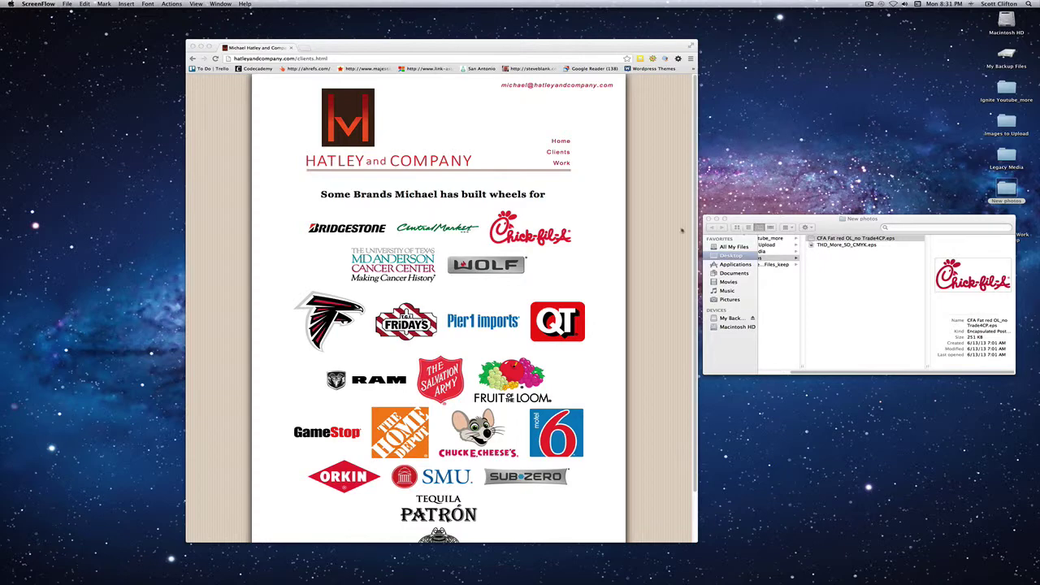
pyautogui.moveTo(826, 229)
pyautogui.mouseDown()
pyautogui.moveTo(806, 245)
pyautogui.moveTo(822, 234)
pyautogui.mouseUp()
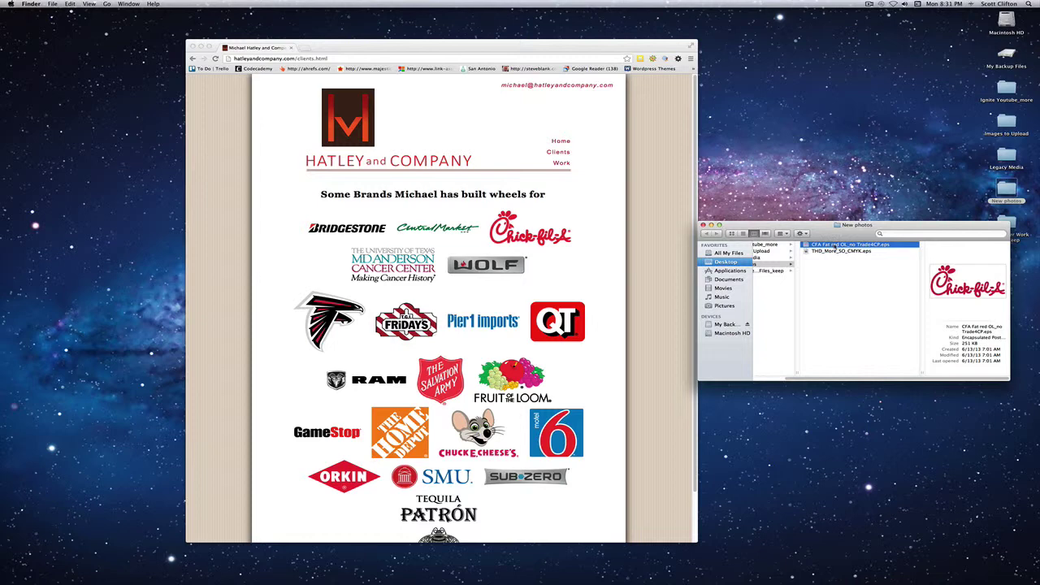
pyautogui.rightClick(852, 244)
pyautogui.moveTo(875, 255)
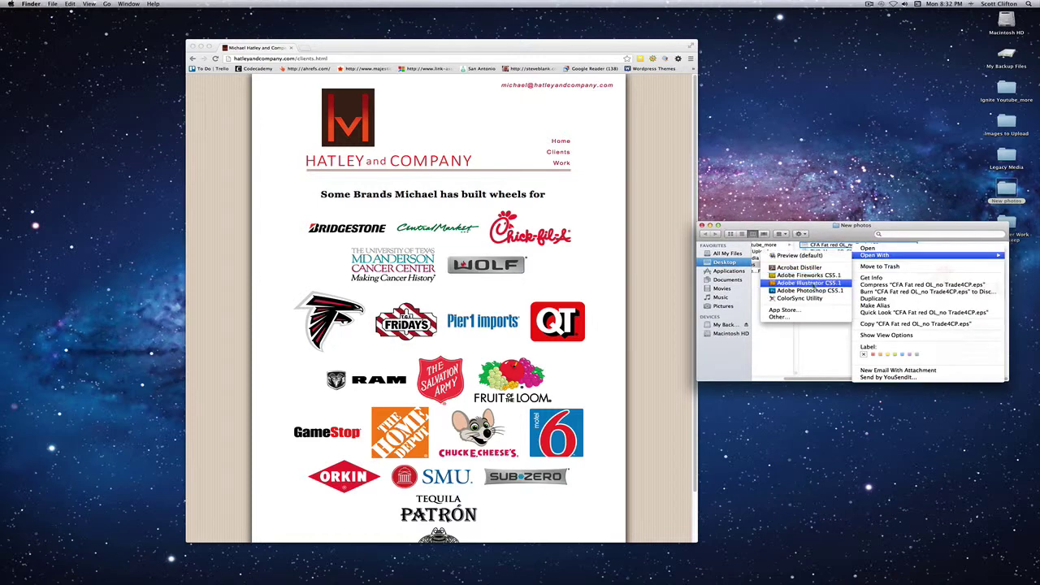
pyautogui.click(810, 283)
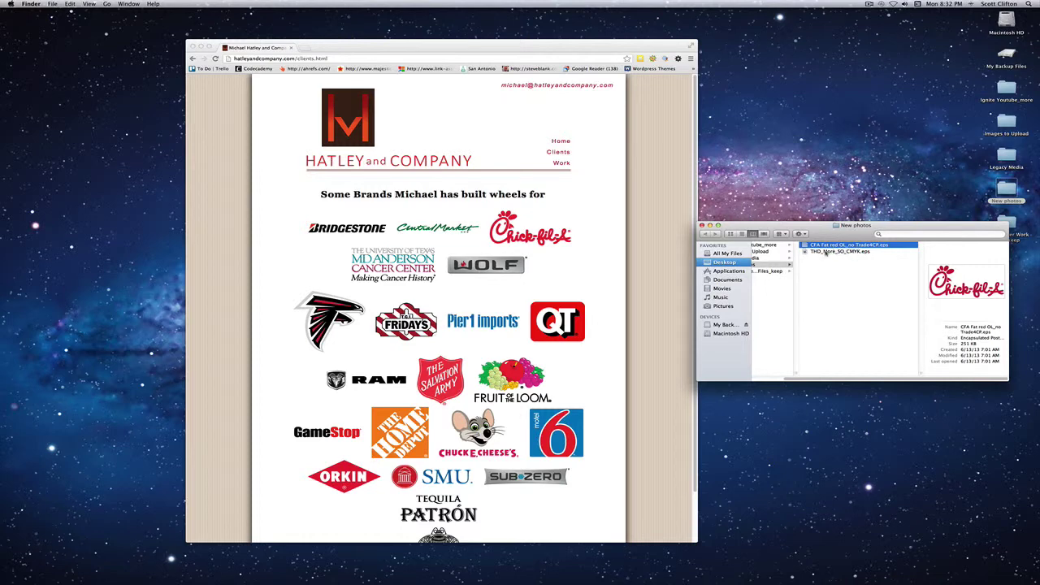
pyautogui.moveTo(826, 234); pyautogui.dragTo(825, 230)
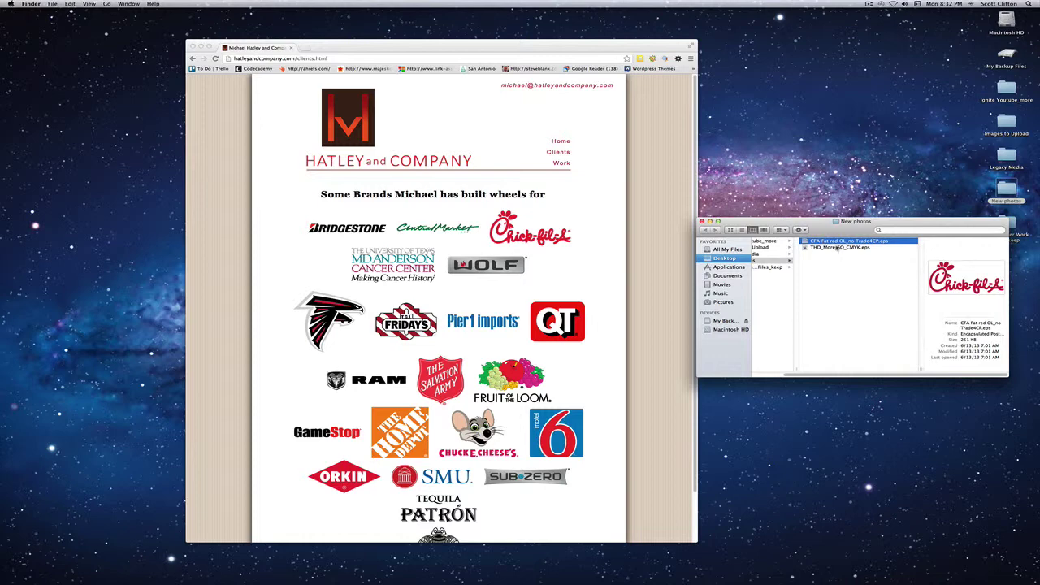
pyautogui.moveTo(829, 231); pyautogui.dragTo(836, 226)
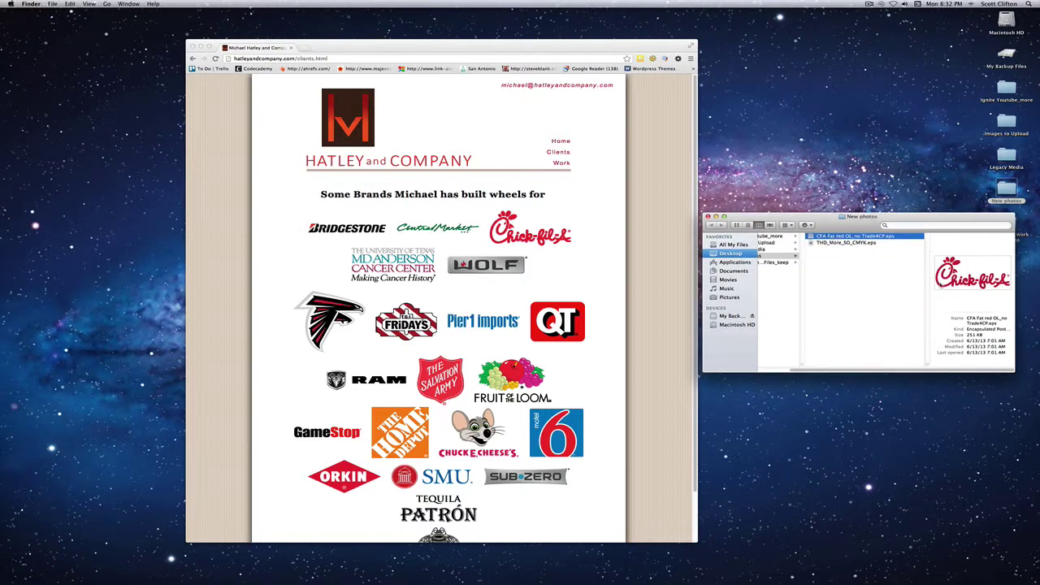
# - Open the file CFA Fat red OL_no Trade4CP.eps from the New photos folder in Adobe Illustrator CS5.1
pyautogui.rightClick(842, 237)
pyautogui.moveTo(862, 246)
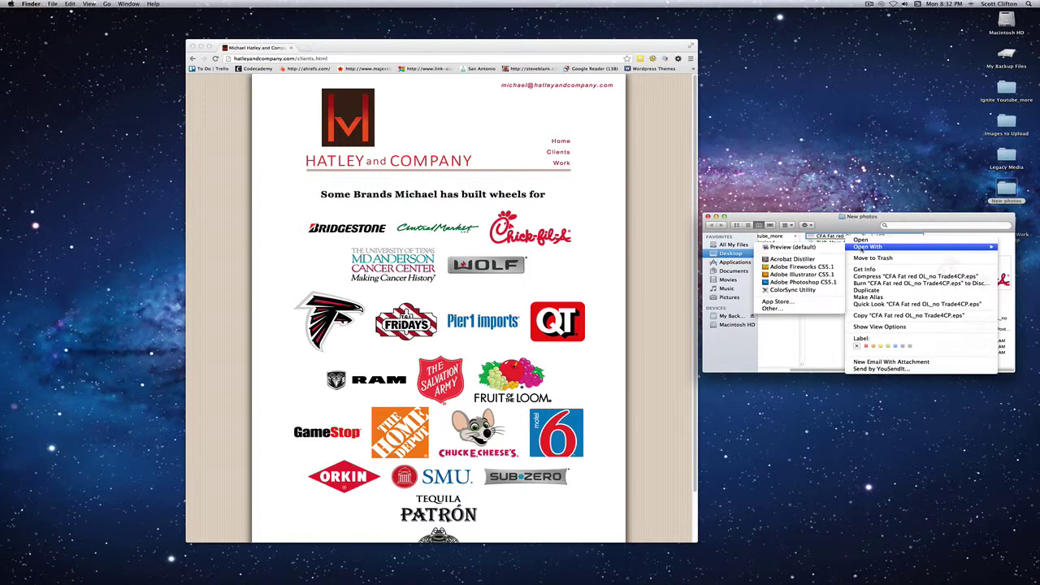
pyautogui.click(800, 274)
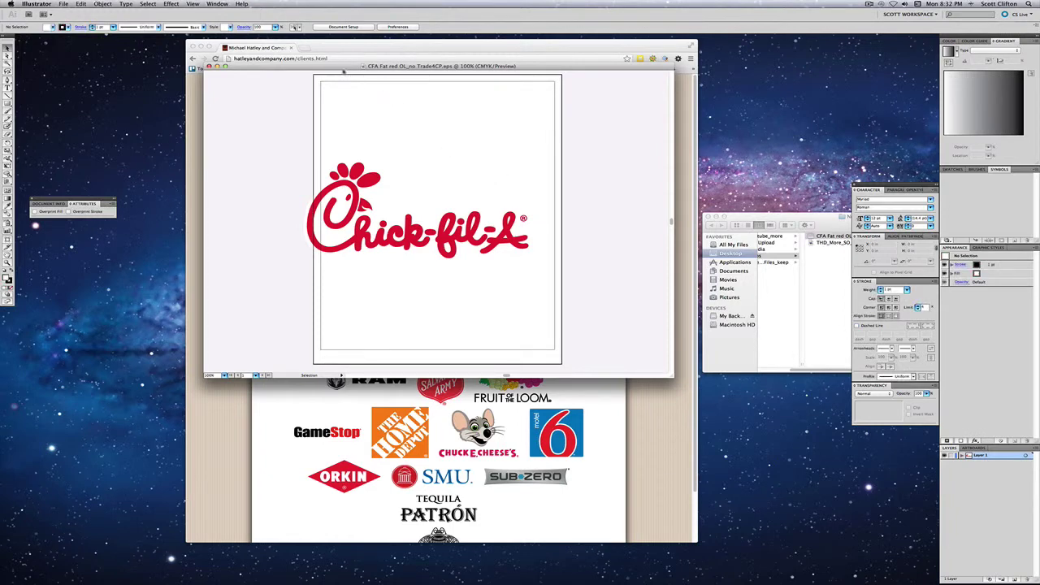
pyautogui.moveTo(343, 71); pyautogui.dragTo(344, 87)
# - Select the large red lettering and then all the artwork to examine which parts make up the Chick-fil-A logo
pyautogui.click(319, 208)
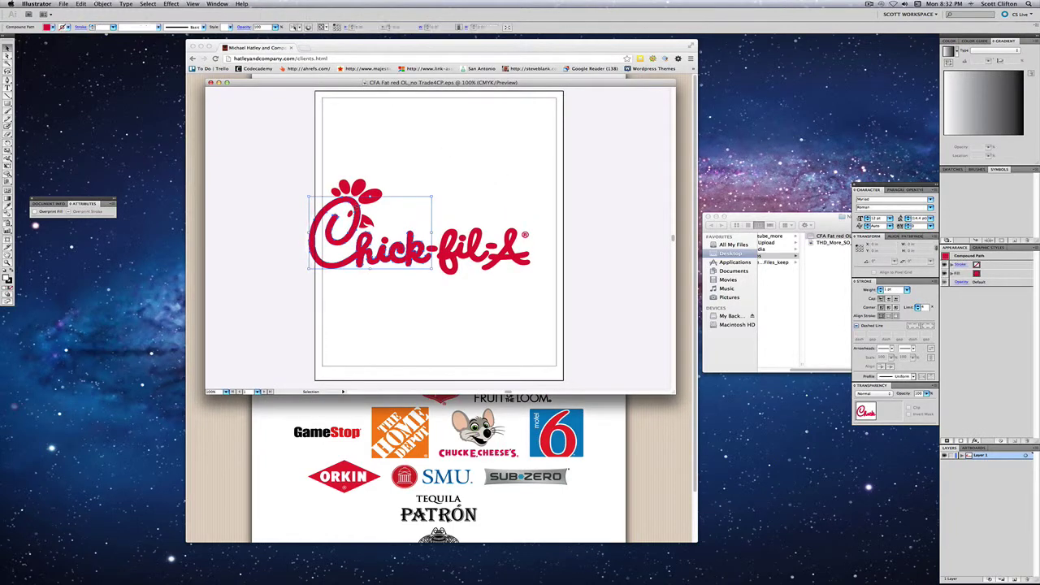
pyautogui.click(294, 215)
pyautogui.click(328, 210)
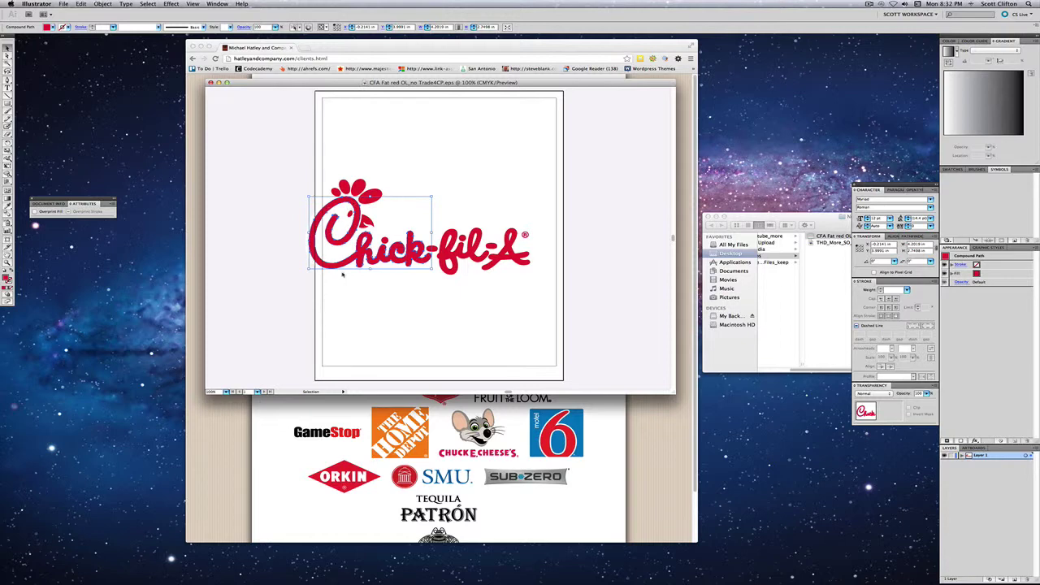
pyautogui.click(284, 233)
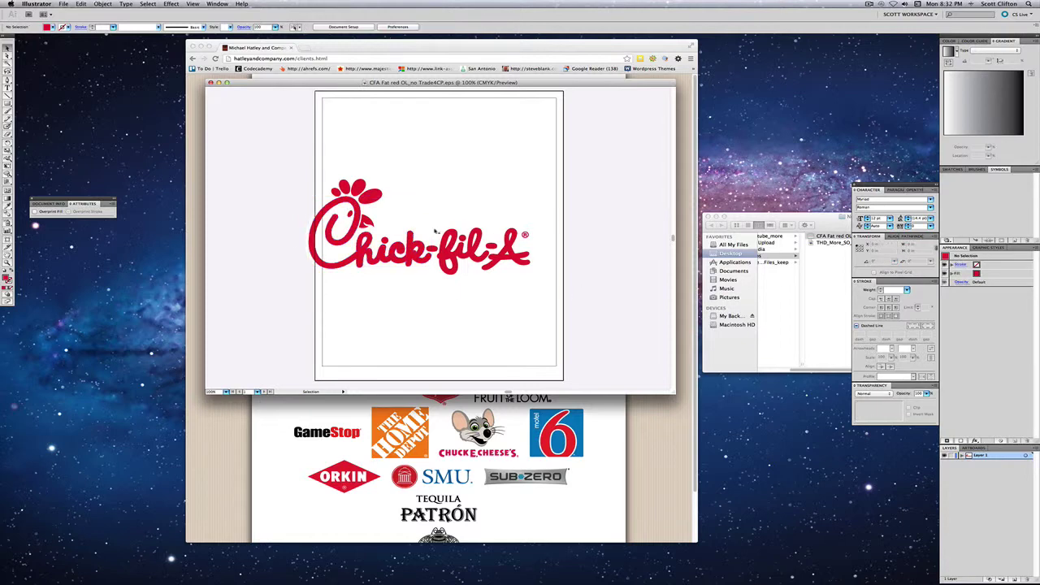
pyautogui.click(387, 254)
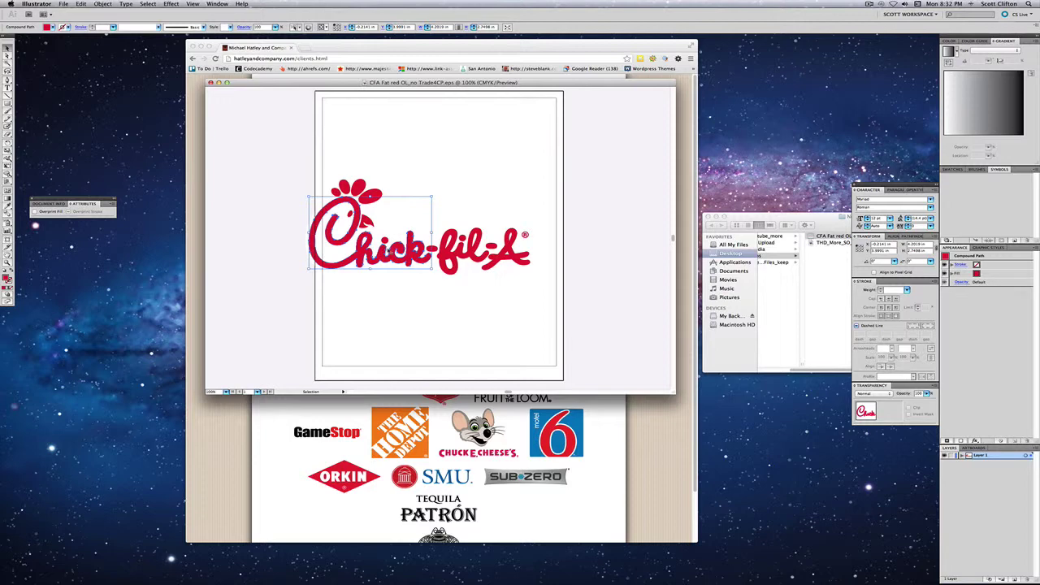
pyautogui.press('super+a')
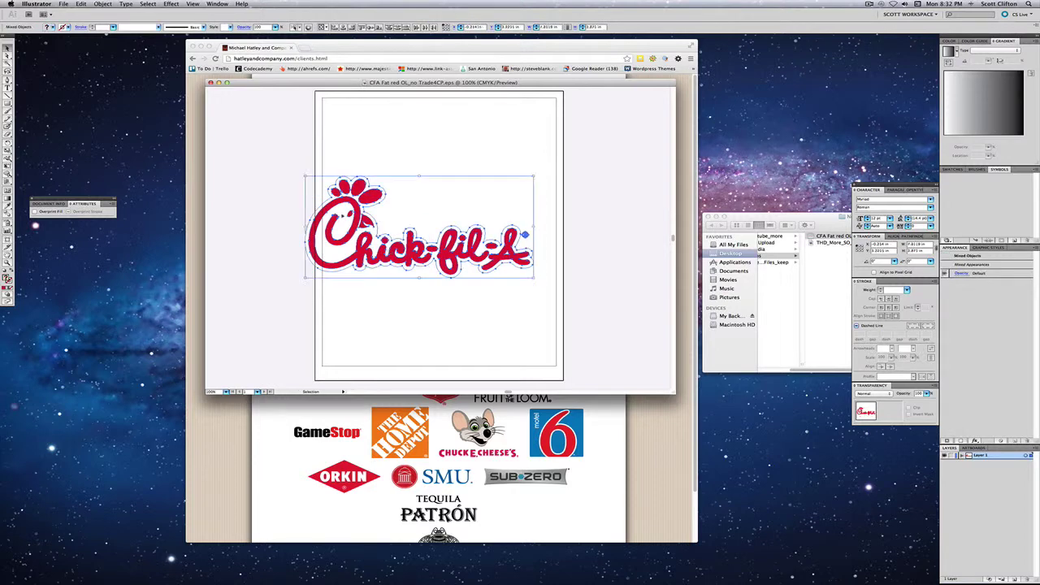
# - Examine the vector paths of the whole logo up close in outline view, then return to preview
pyautogui.click(286, 207)
pyautogui.press('super+y')
pyautogui.press('super+a')
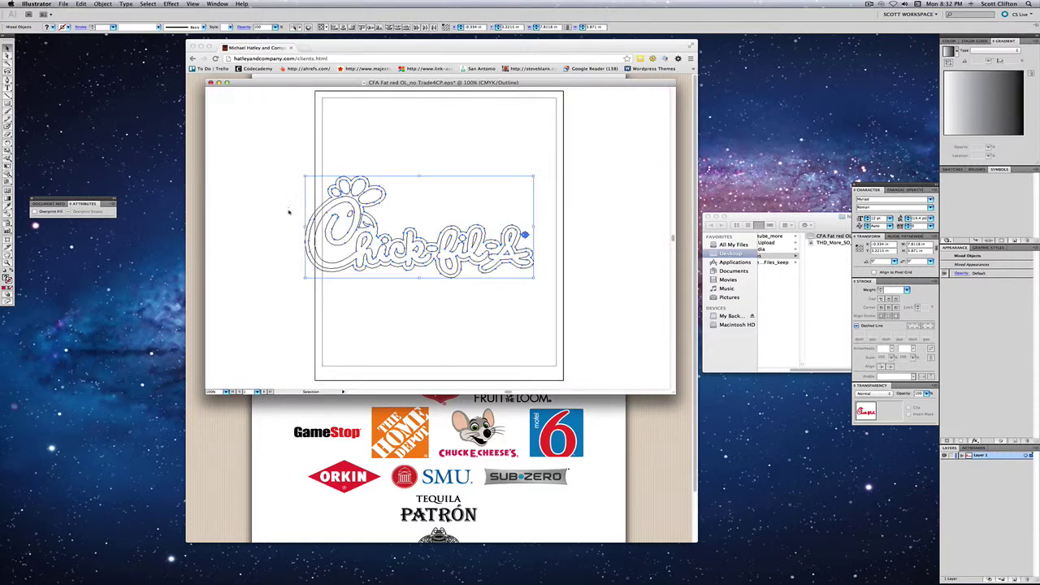
pyautogui.click(289, 196)
pyautogui.press('z')
pyautogui.moveTo(282, 172); pyautogui.dragTo(606, 300)
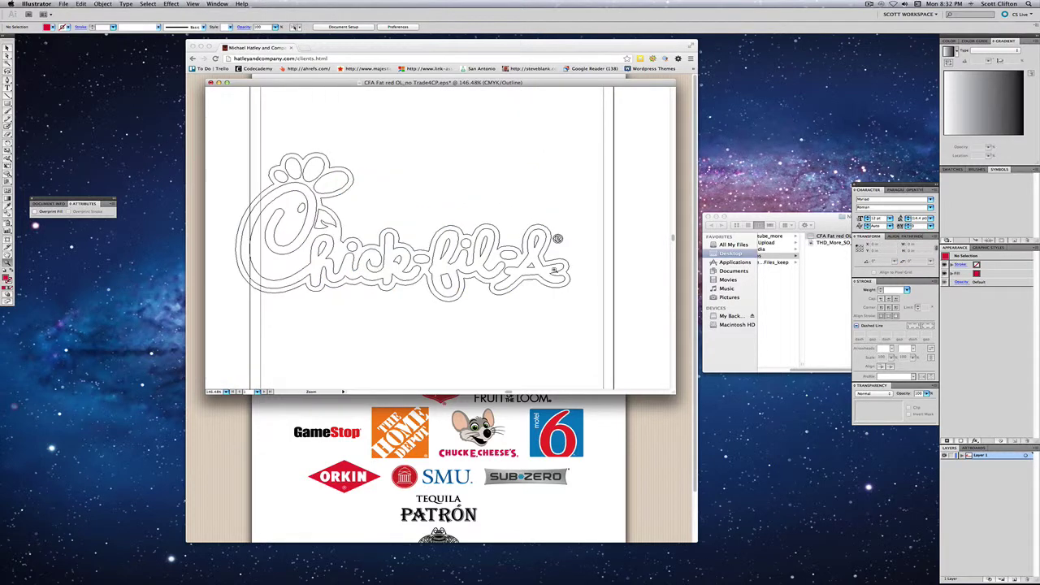
pyautogui.press('a')
pyautogui.press('super+y')
# - Delete the white outline path that surrounds the red logo artwork
pyautogui.press('v')
pyautogui.click(384, 232)
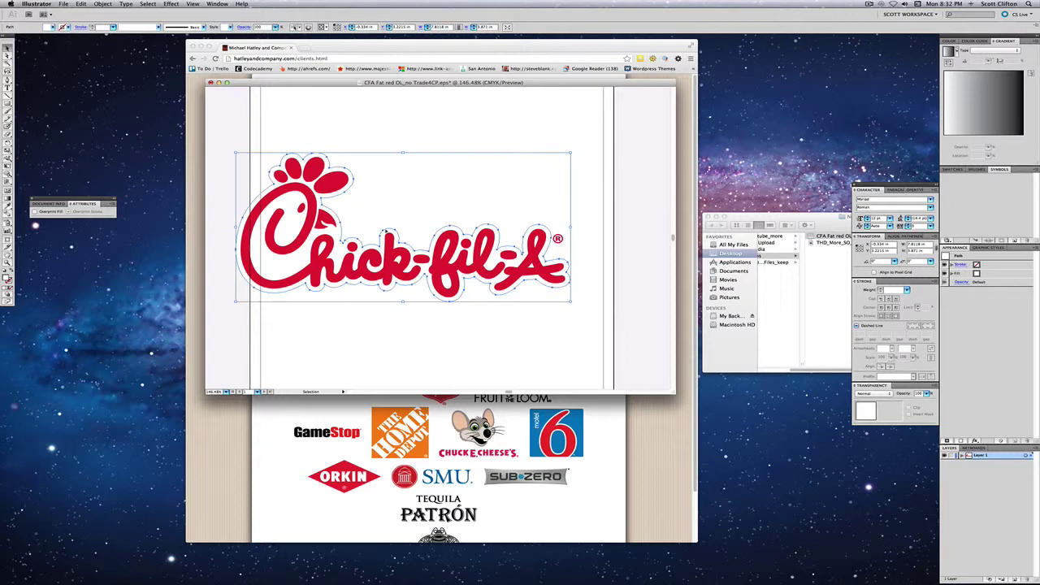
pyautogui.press('super+c')
pyautogui.click(388, 224)
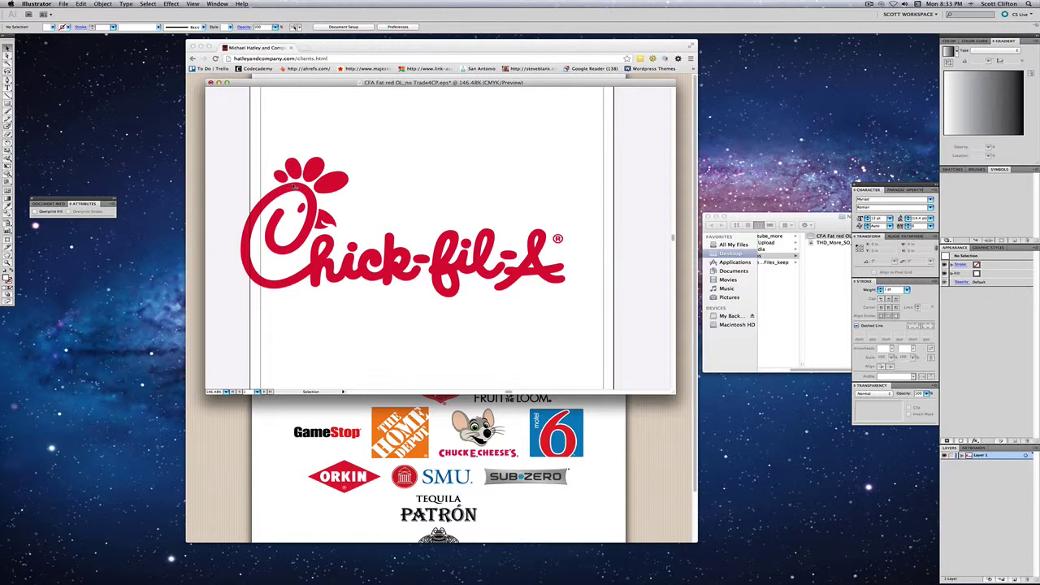
pyautogui.click(314, 172)
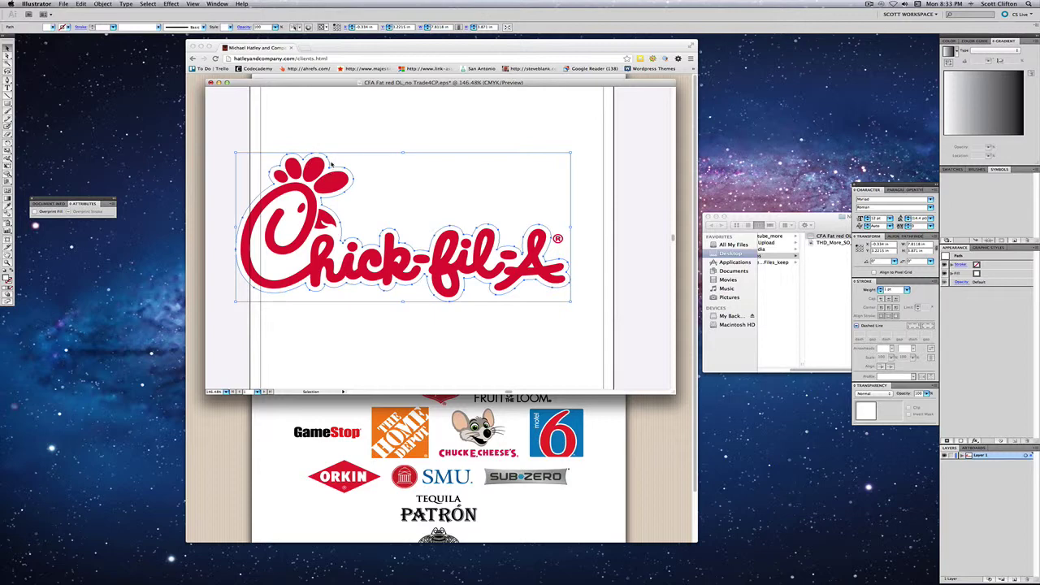
pyautogui.click(331, 164)
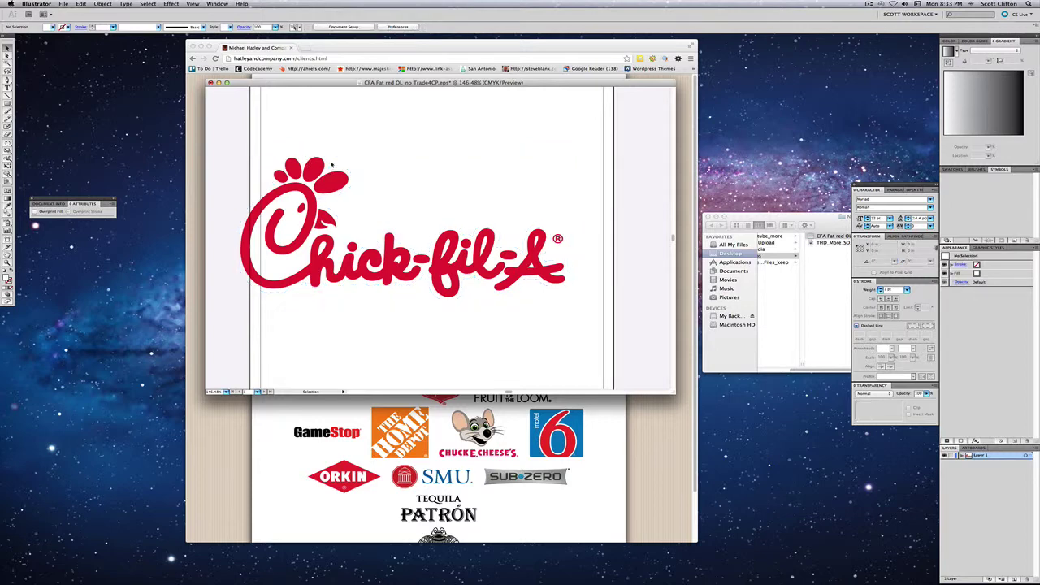
# - Select all the artwork and examine its paths in outline view, including a close-up of the registered trademark symbol
pyautogui.press('super+a')
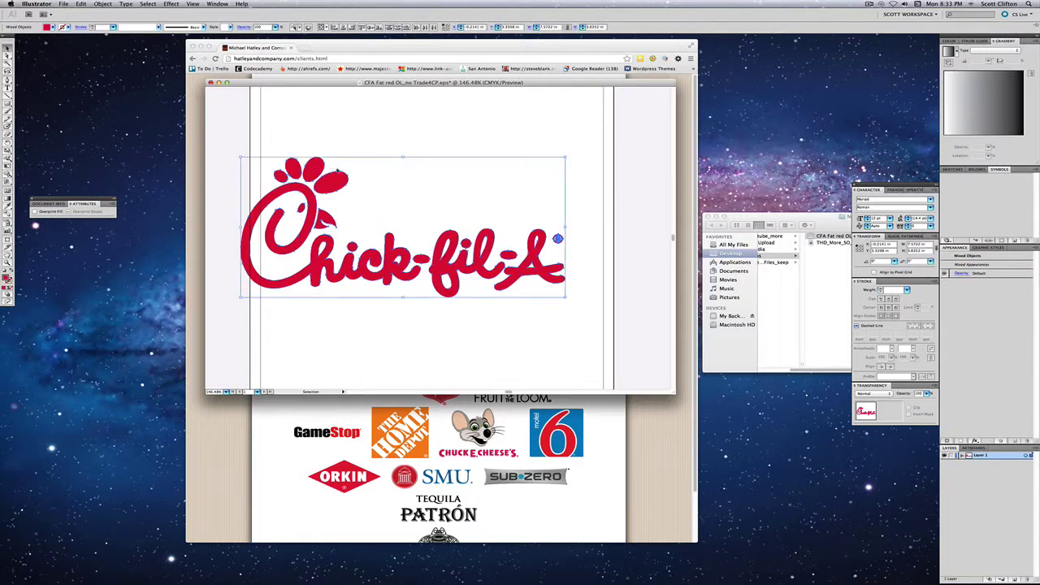
pyautogui.press('a')
pyautogui.press('super+y')
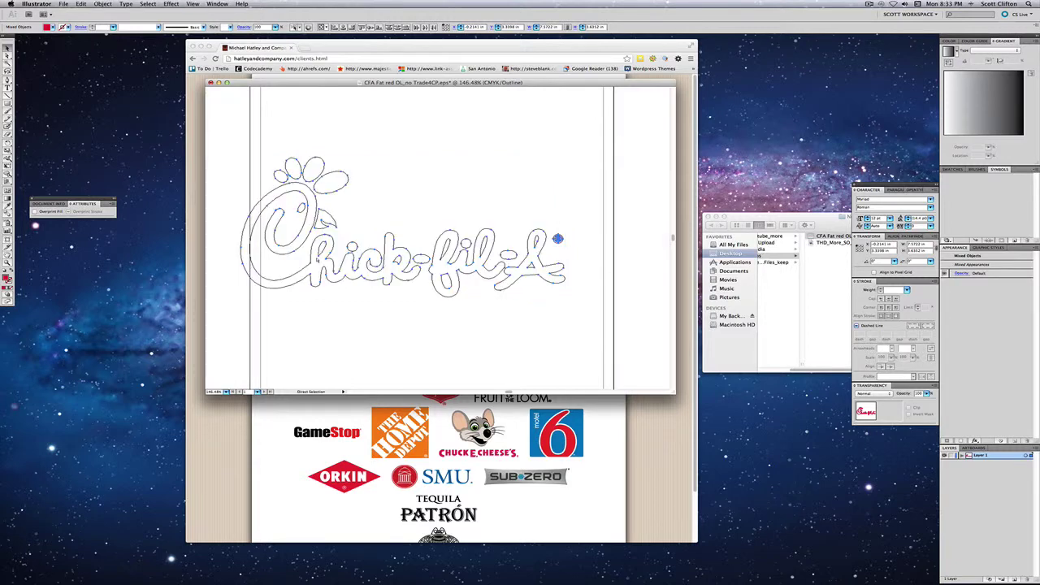
pyautogui.press('z')
pyautogui.keyDown('alt'); pyautogui.click(405, 220); pyautogui.keyUp('alt')
pyautogui.keyDown('alt'); pyautogui.click(405, 221); pyautogui.keyUp('alt')
pyautogui.keyDown('alt'); pyautogui.click(413, 225); pyautogui.keyUp('alt')
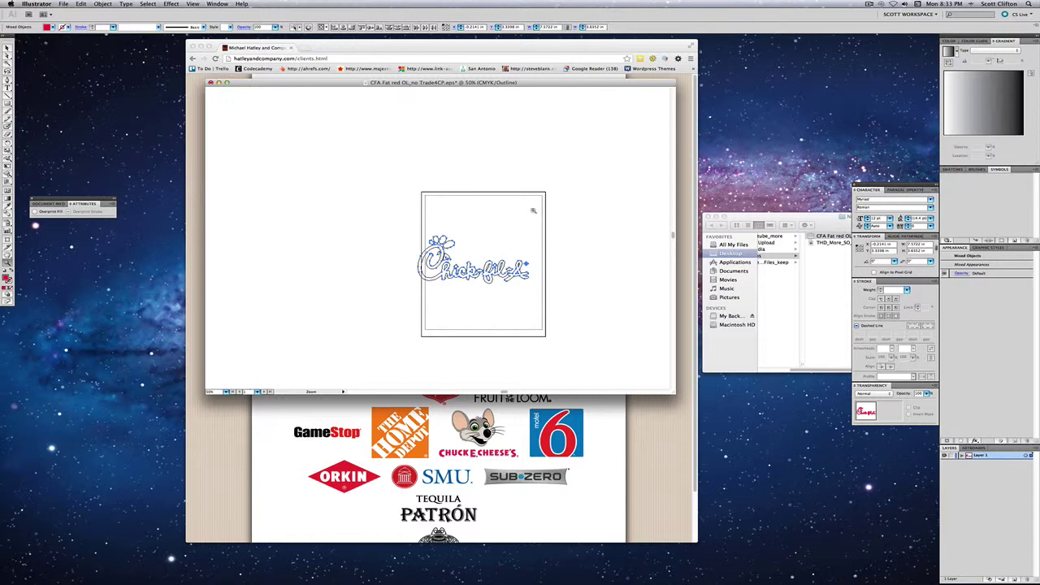
pyautogui.moveTo(405, 228); pyautogui.dragTo(569, 294)
pyautogui.moveTo(230, 163); pyautogui.dragTo(640, 330)
pyautogui.moveTo(567, 225); pyautogui.dragTo(603, 260)
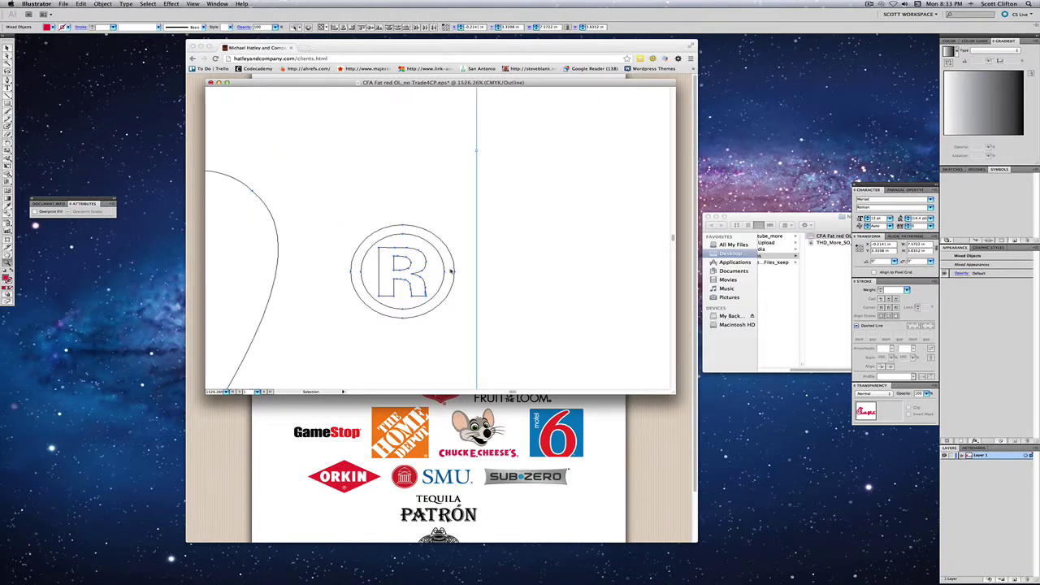
pyautogui.press('super+shift+s')
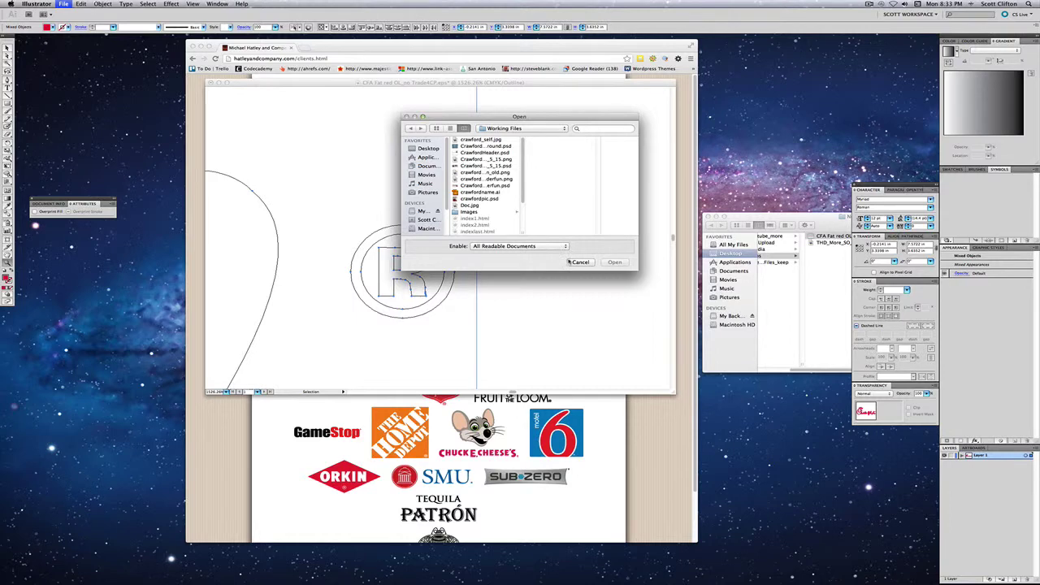
pyautogui.click(569, 260)
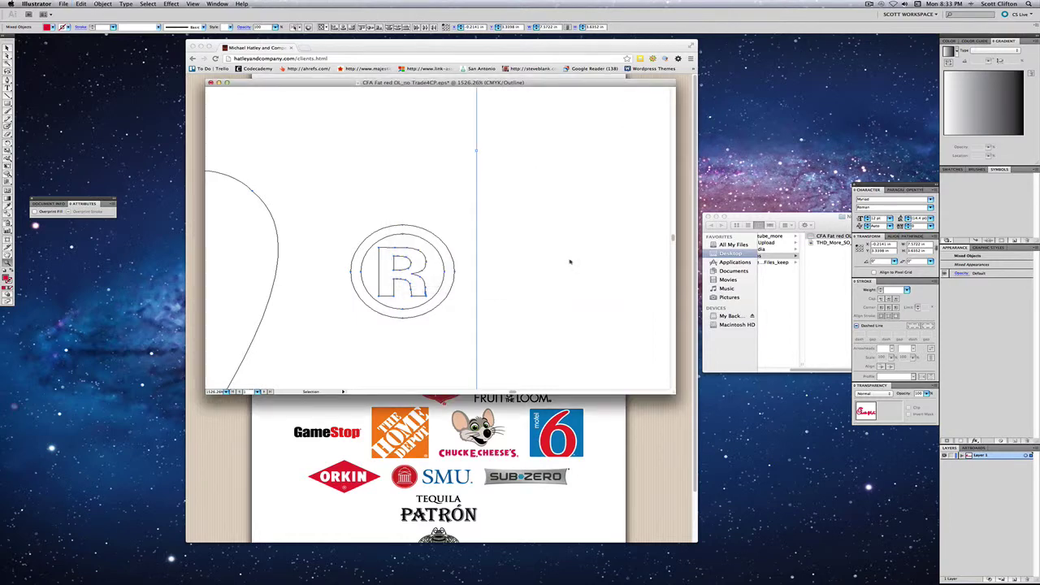
# - Return to preview with the full artboard in view and move the entire logo inside the artboard's margins
pyautogui.press('super+0')
pyautogui.click(391, 235)
pyautogui.click(285, 232)
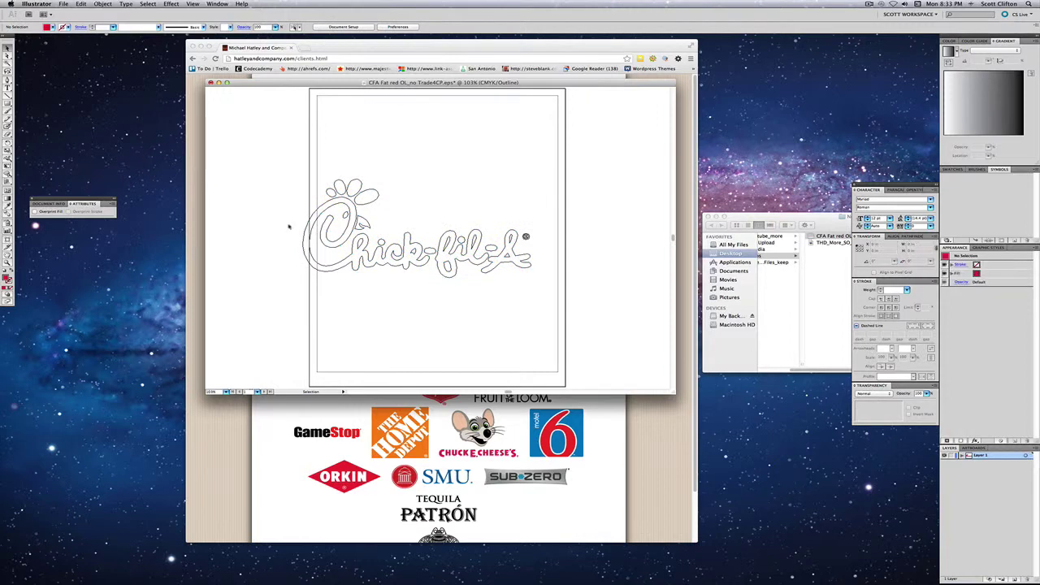
pyautogui.press('super+y')
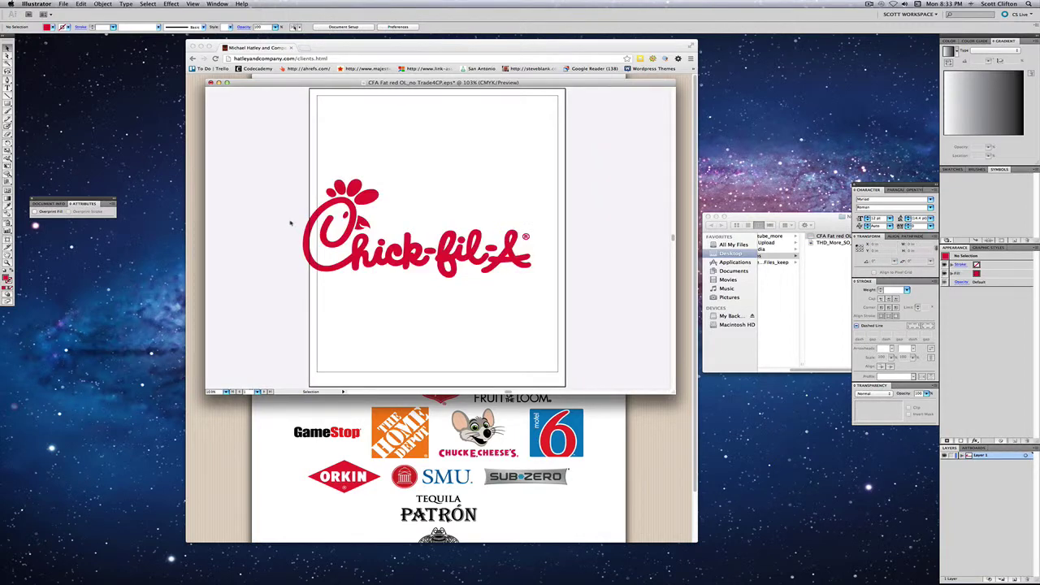
pyautogui.moveTo(292, 178); pyautogui.dragTo(541, 282)
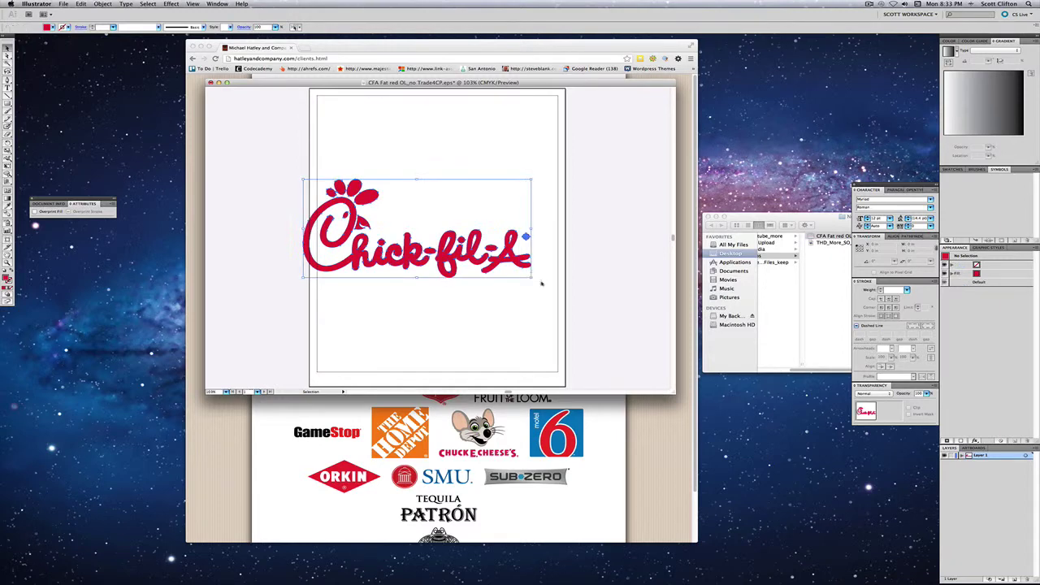
pyautogui.moveTo(527, 240); pyautogui.dragTo(541, 220)
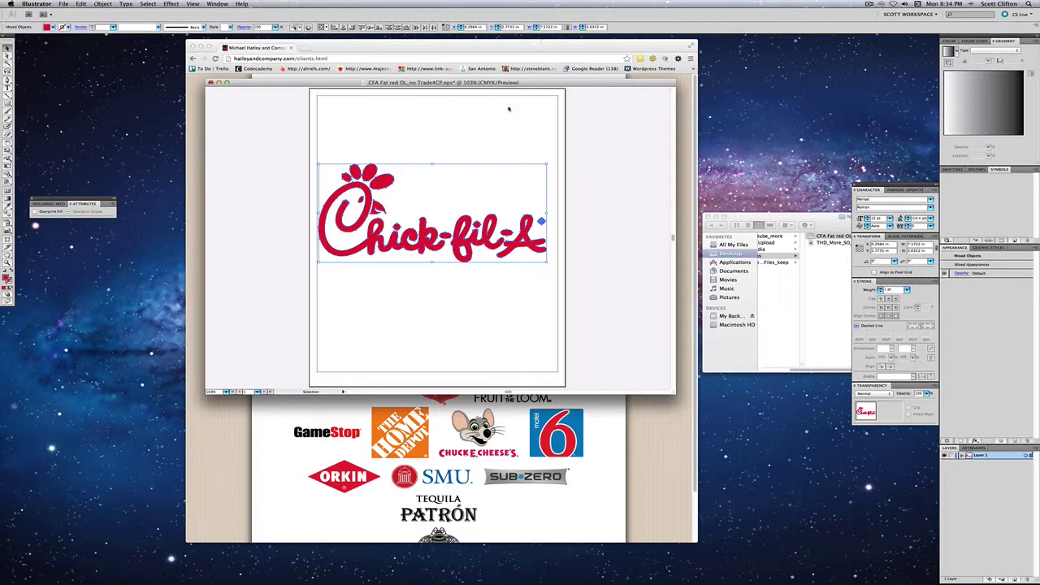
# - Group all the separate logo shapes, including the trademark symbol, into one object
pyautogui.click(292, 182)
pyautogui.moveTo(288, 158); pyautogui.dragTo(654, 285)
pyautogui.press('a')
pyautogui.press('v')
pyautogui.press('a')
pyautogui.press('v')
pyautogui.press('a')
pyautogui.press('v')
pyautogui.click(302, 156)
pyautogui.moveTo(303, 153); pyautogui.dragTo(554, 265)
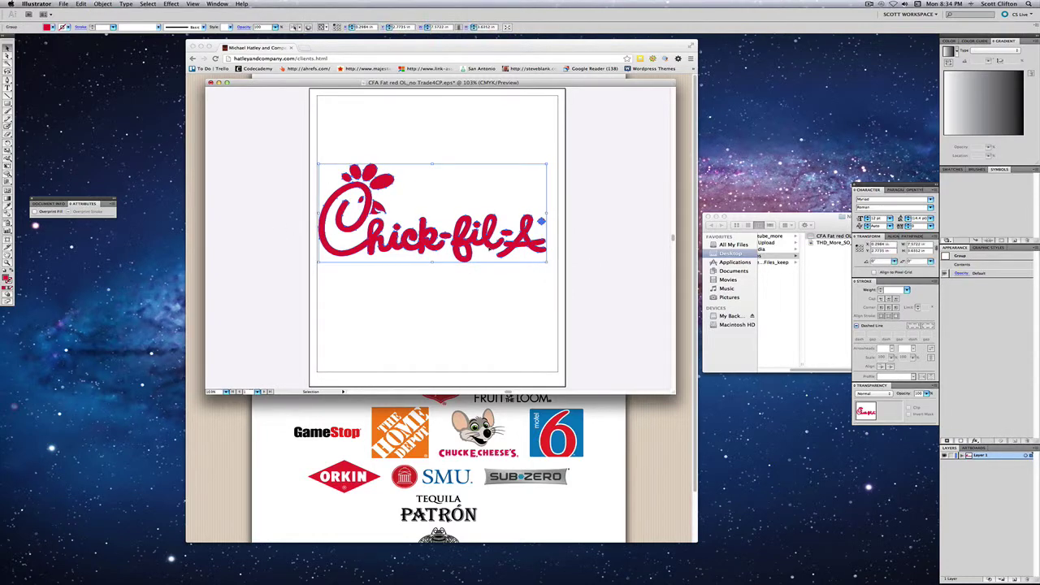
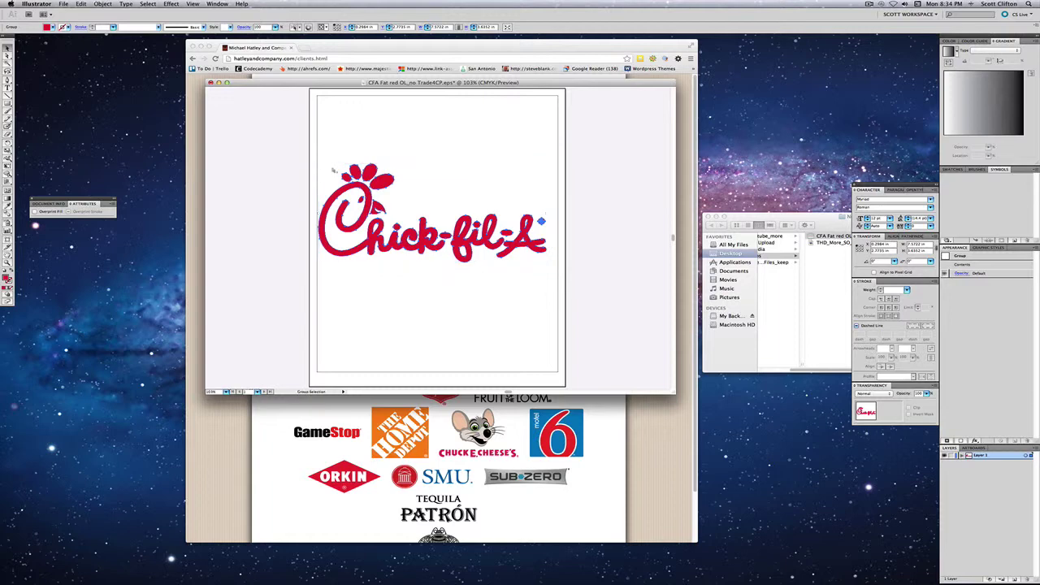
# - Start editing the document's artboard from the document setup
pyautogui.press('super+alt+p')
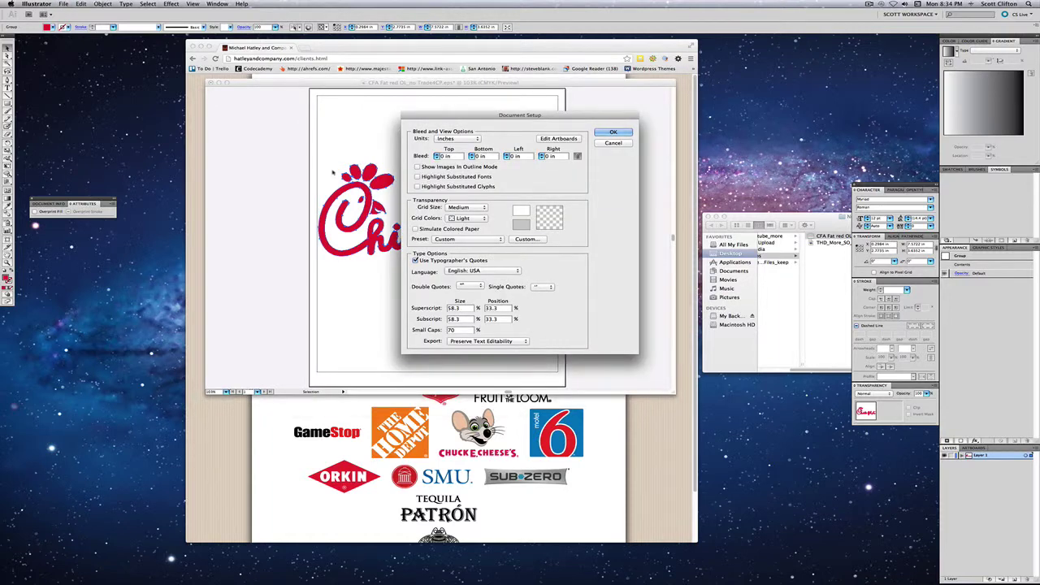
pyautogui.click(560, 140)
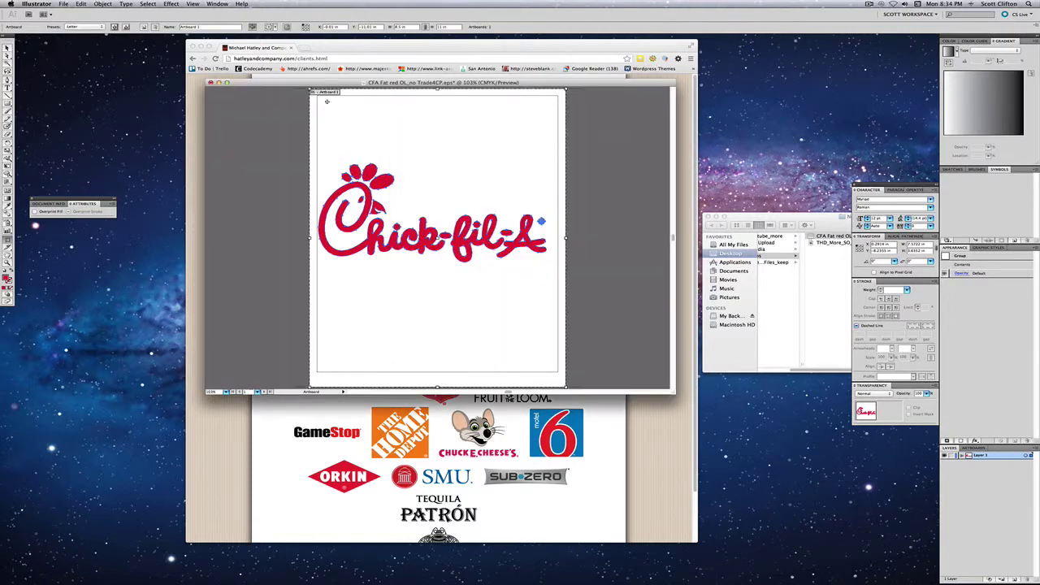
pyautogui.moveTo(312, 83); pyautogui.dragTo(311, 81)
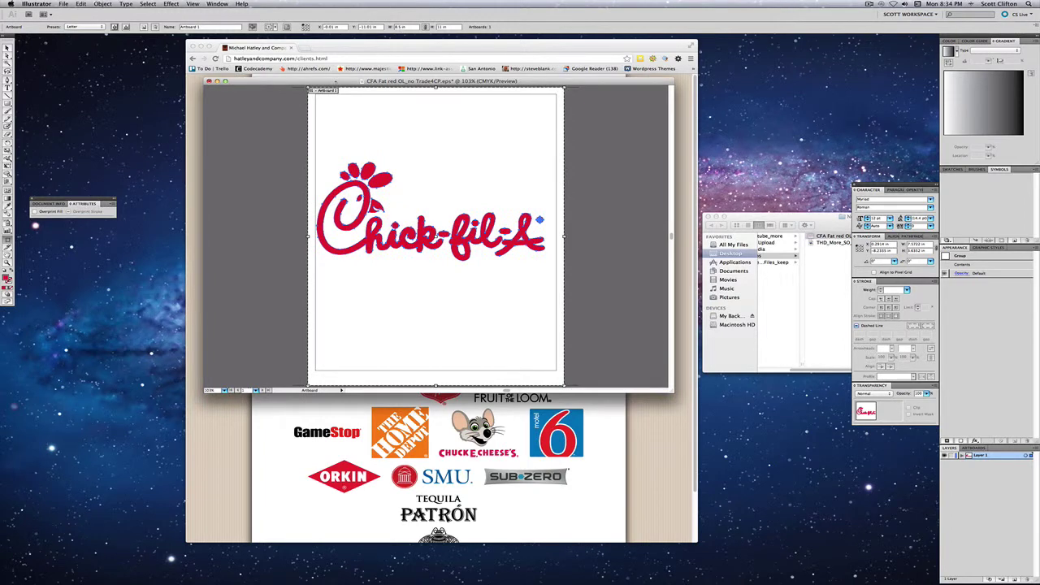
# - Set the document's units to pixels in the document setup
pyautogui.press('alt+super+p')
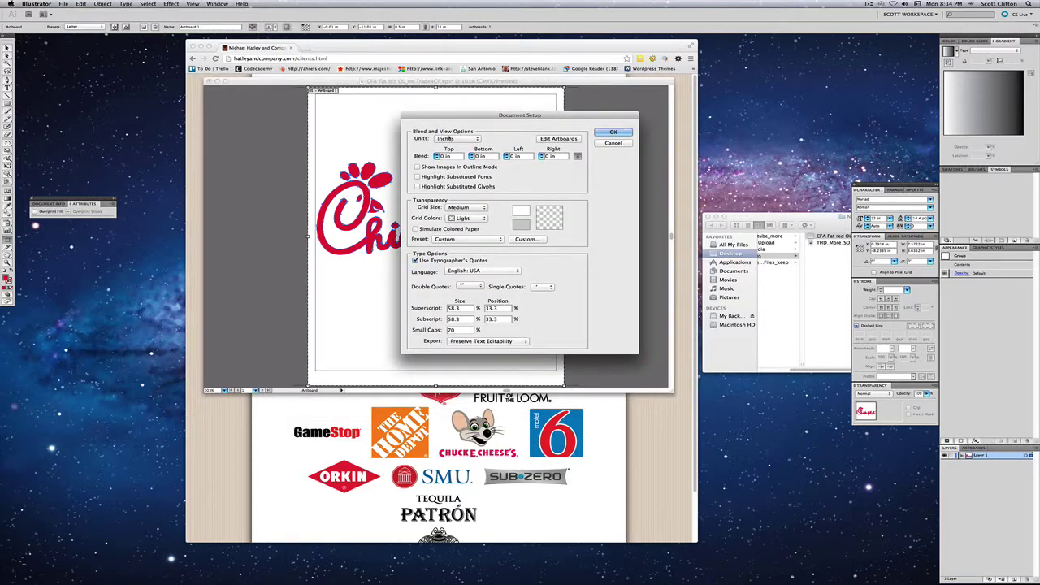
pyautogui.click(451, 138)
pyautogui.click(445, 157)
pyautogui.click(446, 140)
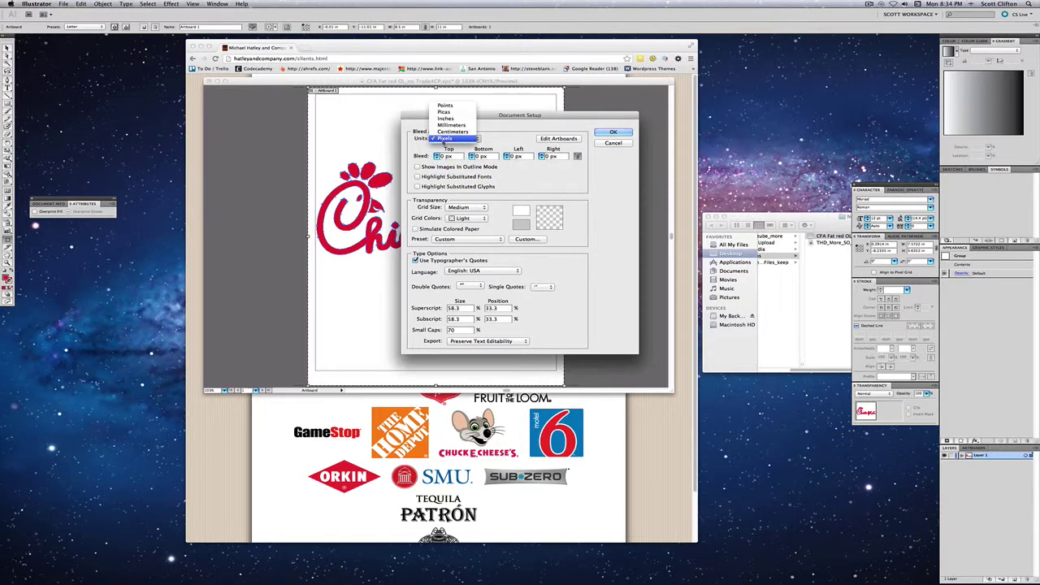
pyautogui.click(495, 137)
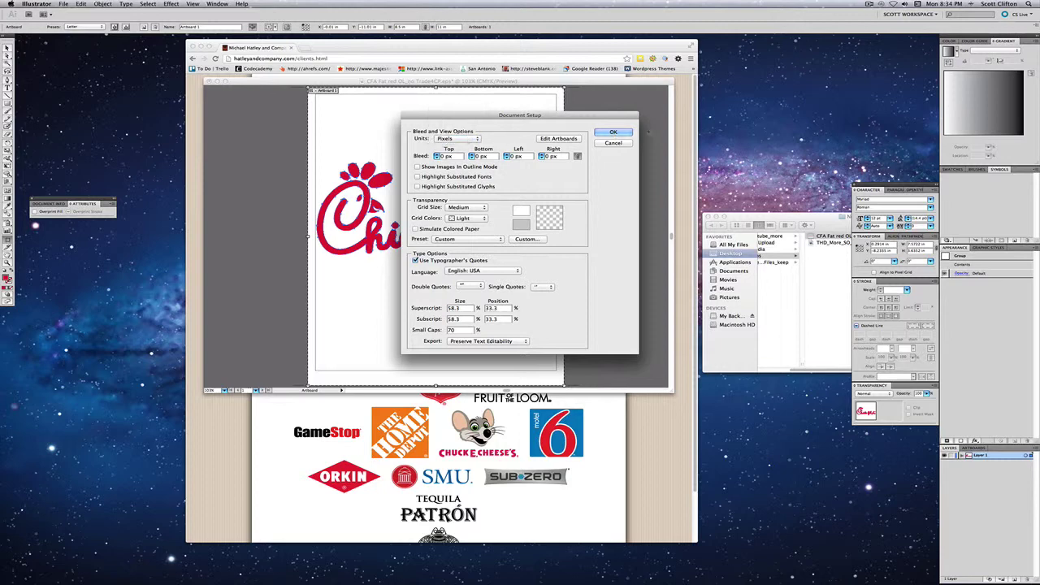
pyautogui.click(614, 132)
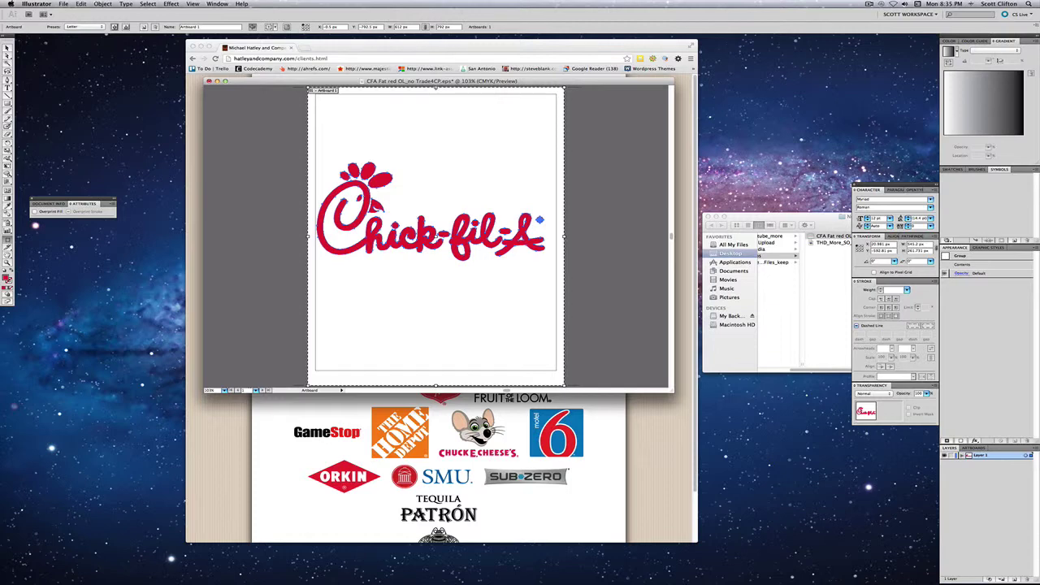
# - Crop the artboard tightly around the logo on all four sides, to about 549 by 267 px, and leave artboard editing with nothing selected
pyautogui.moveTo(435, 88); pyautogui.dragTo(436, 163)
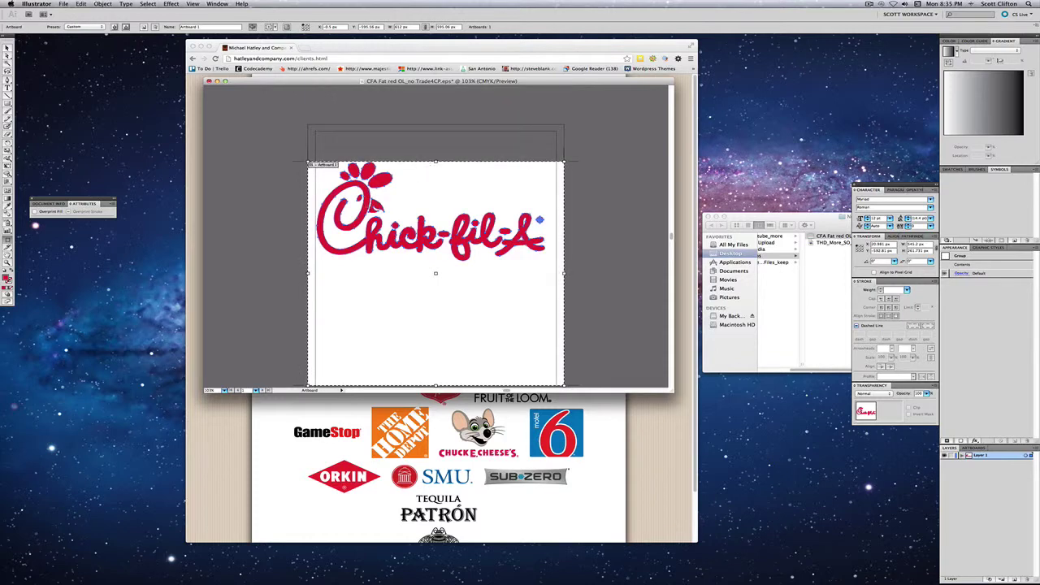
pyautogui.moveTo(308, 274); pyautogui.dragTo(316, 273)
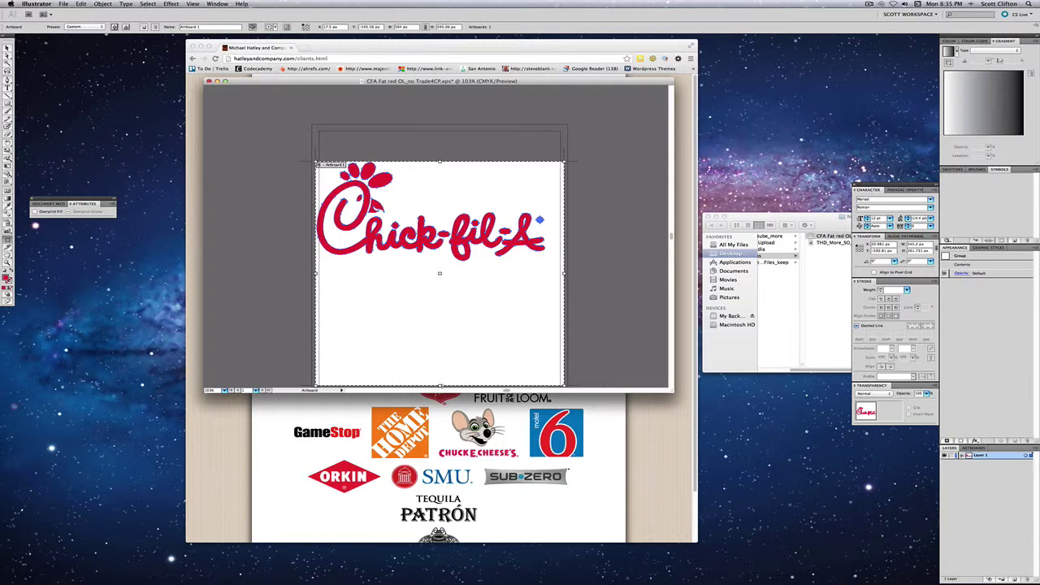
pyautogui.moveTo(439, 380); pyautogui.dragTo(439, 263)
pyautogui.moveTo(564, 211); pyautogui.dragTo(545, 212)
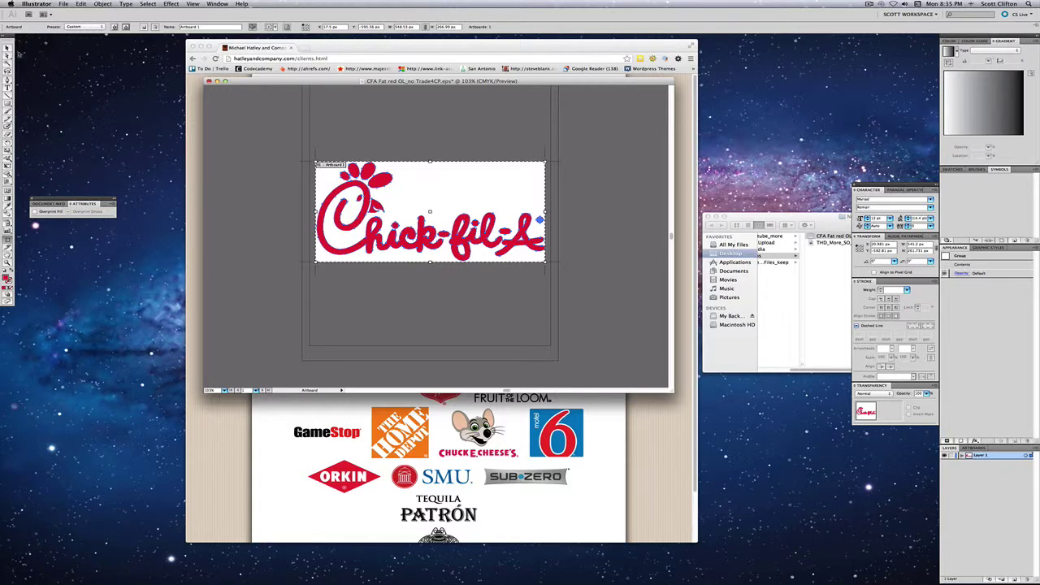
pyautogui.click(7, 46)
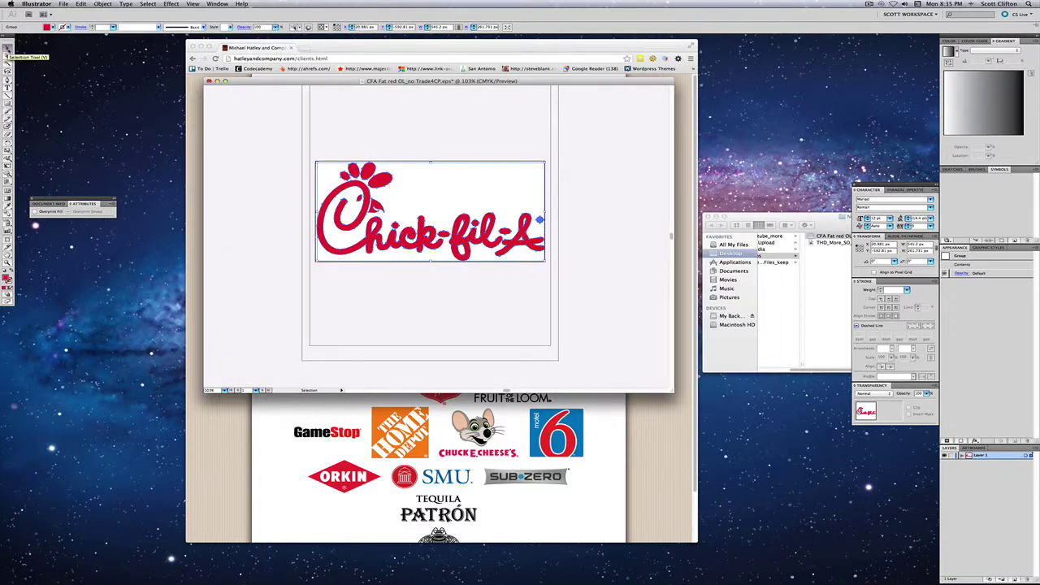
pyautogui.click(276, 165)
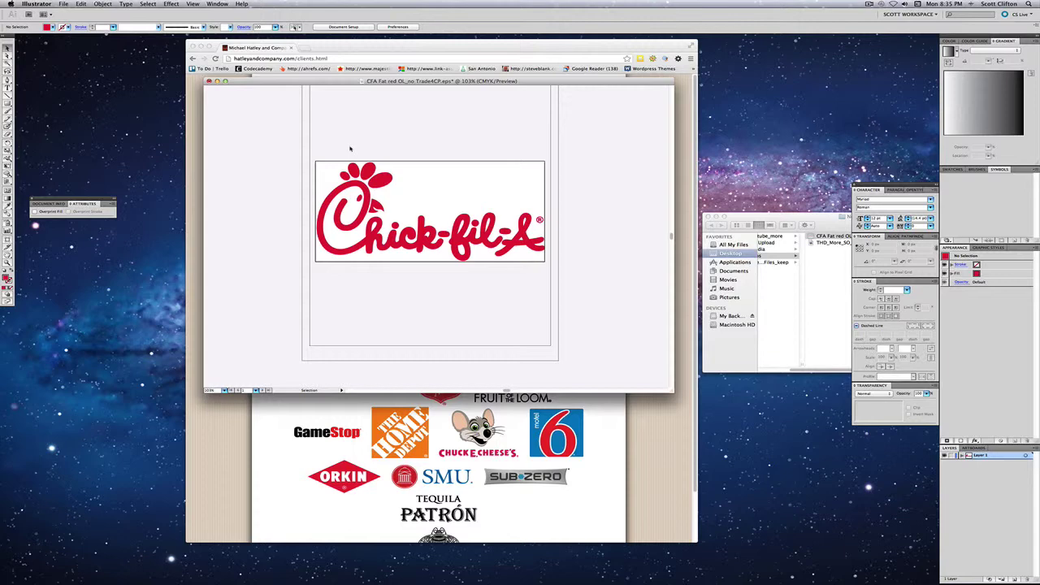
# - Open the logo in Save for Web & Devices, show its image size settings and choose PNG-24 as the format
pyautogui.click(63, 4)
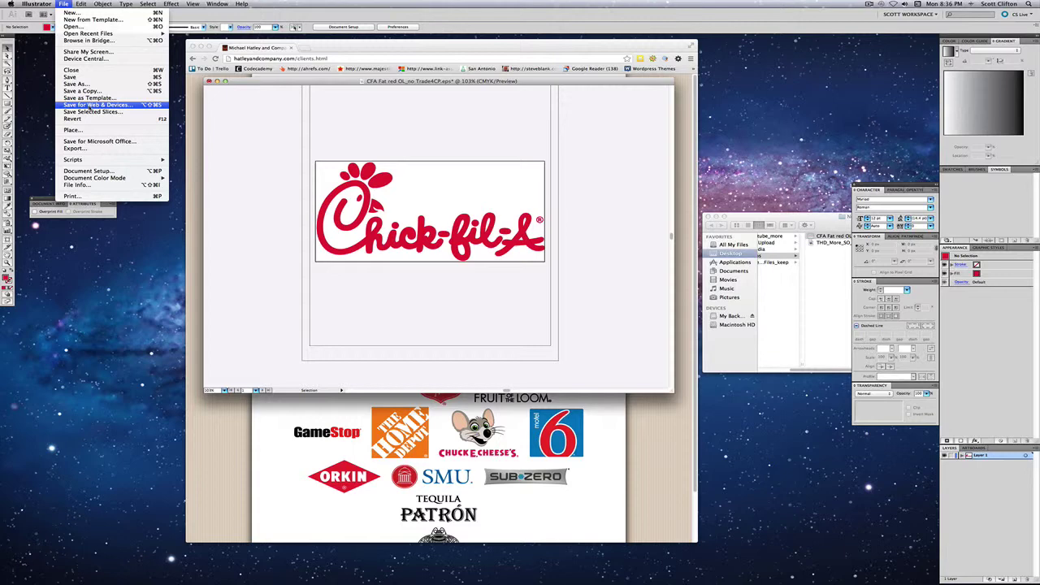
pyautogui.click(91, 106)
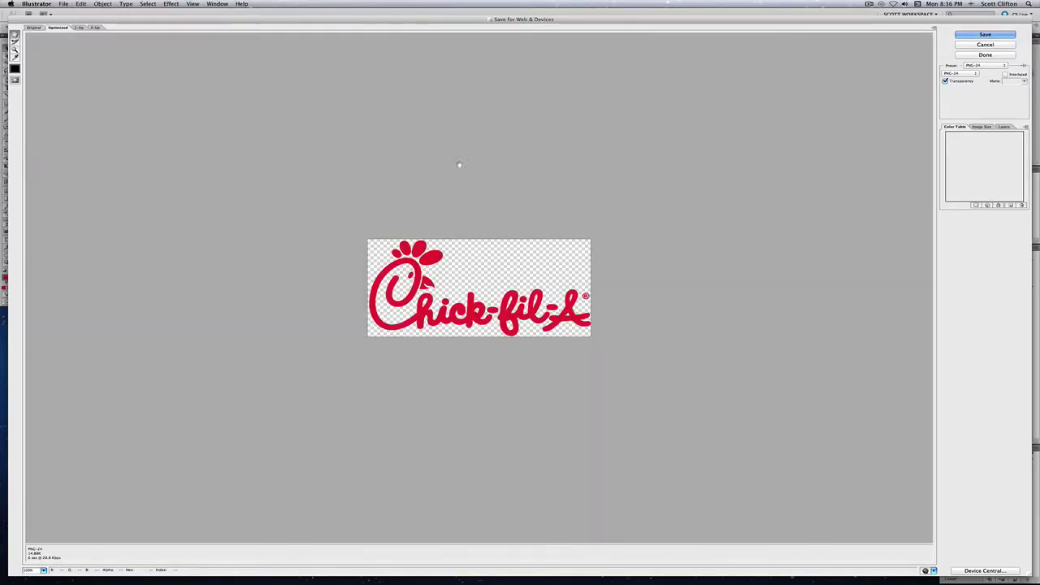
pyautogui.click(984, 127)
pyautogui.click(961, 128)
pyautogui.click(979, 127)
pyautogui.click(973, 66)
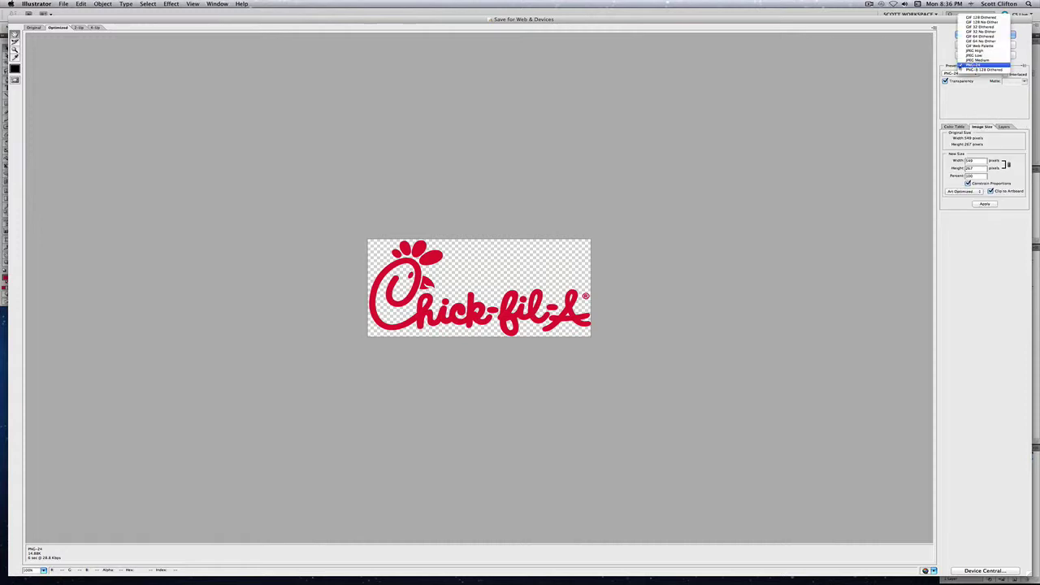
pyautogui.click(962, 65)
pyautogui.click(961, 74)
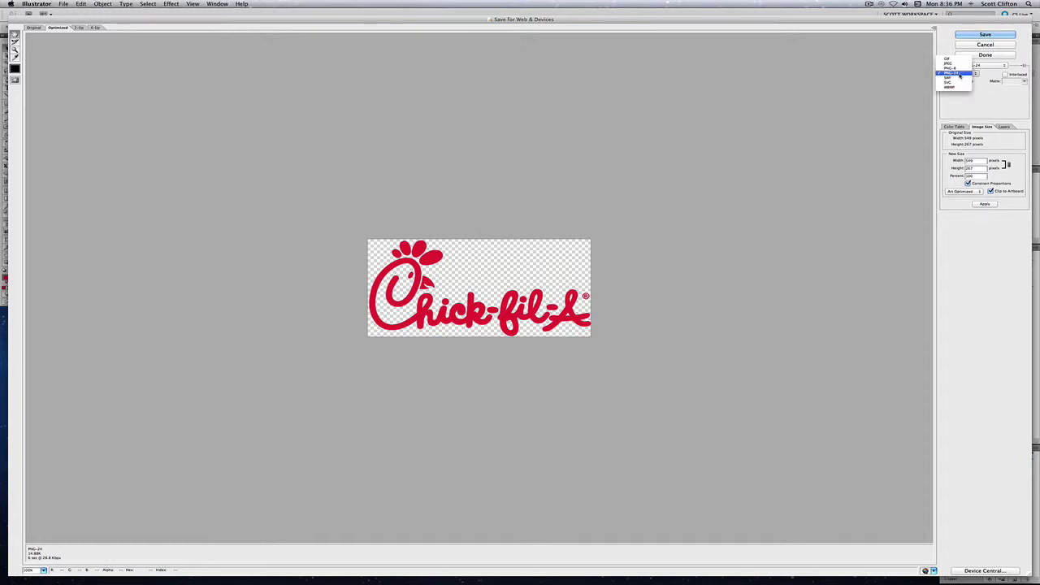
pyautogui.click(958, 74)
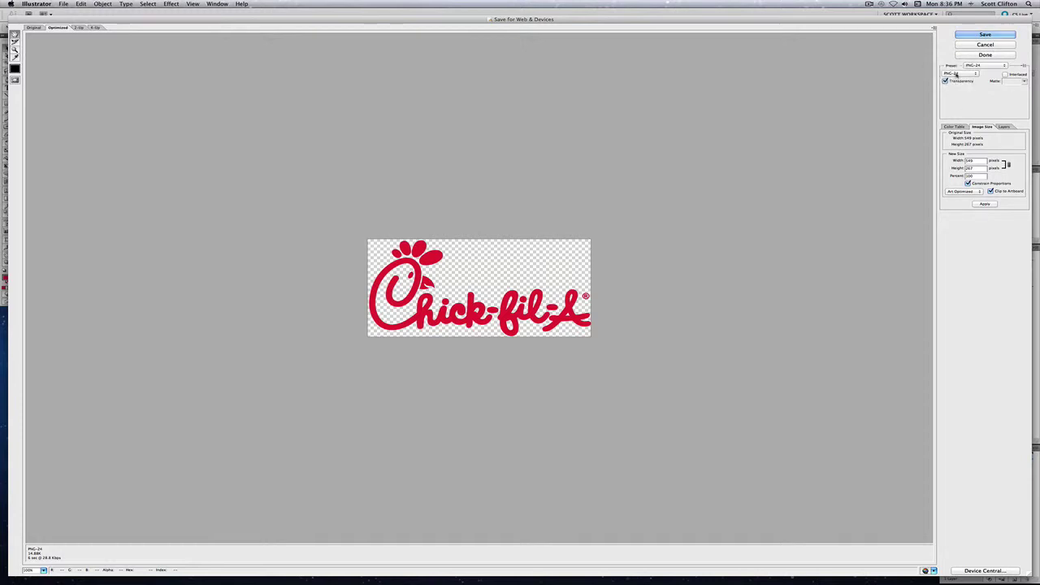
# - Try JPEG as the export format in the preview and return to PNG-24
pyautogui.click(956, 74)
pyautogui.click(957, 74)
pyautogui.click(957, 74)
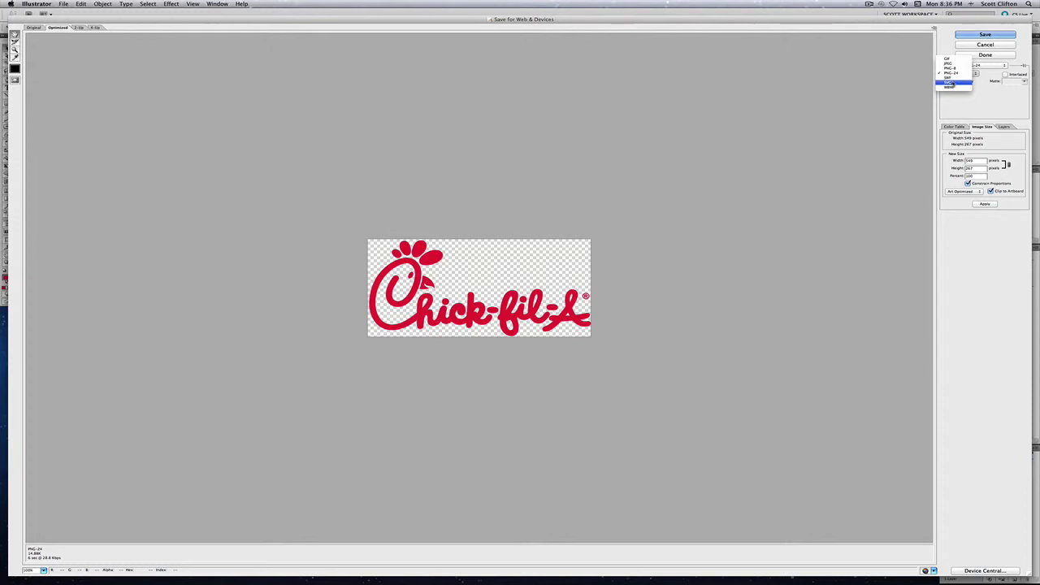
pyautogui.click(948, 63)
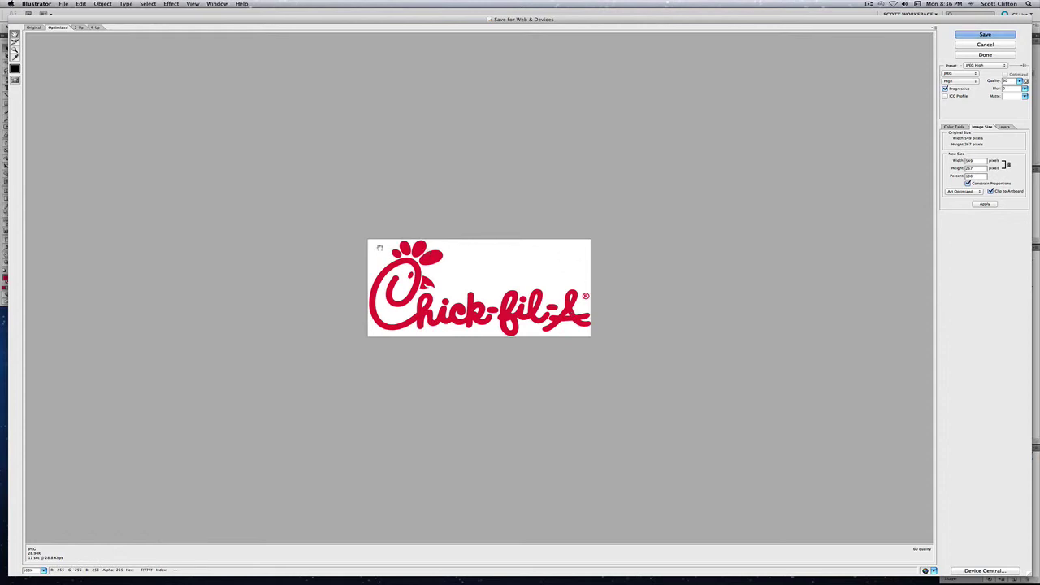
pyautogui.click(958, 75)
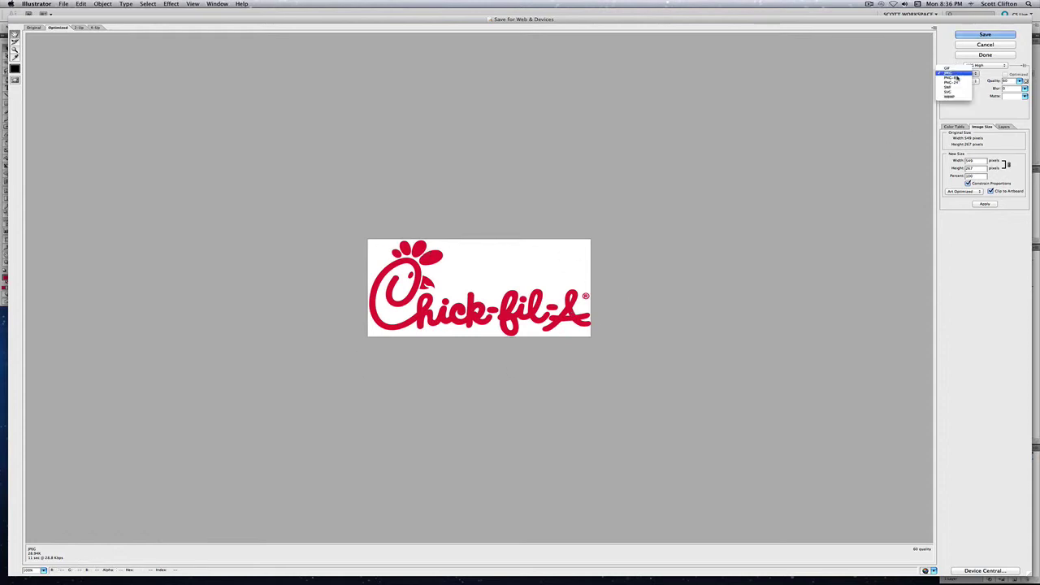
pyautogui.click(951, 86)
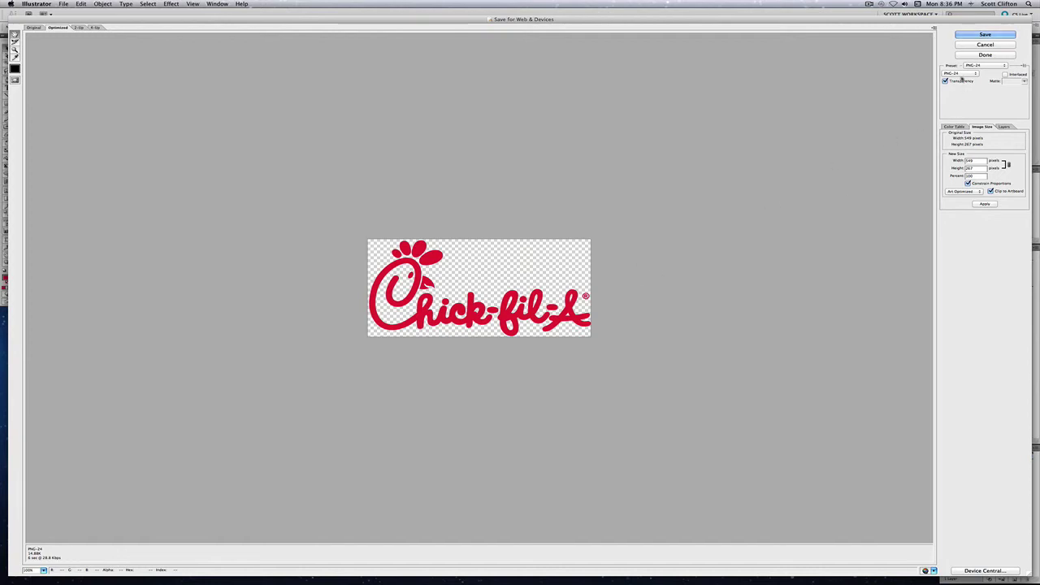
pyautogui.click(963, 75)
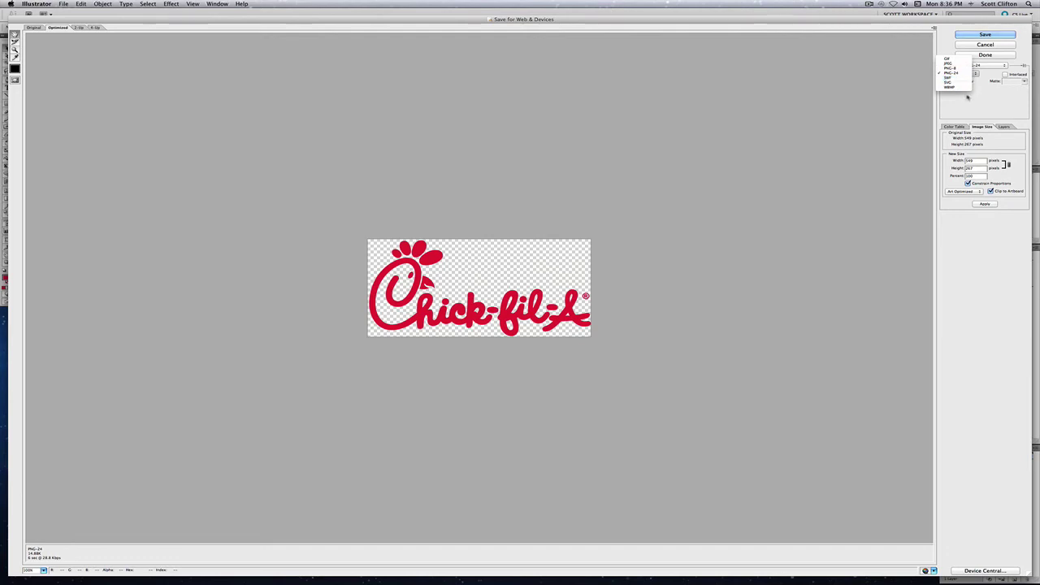
pyautogui.click(964, 76)
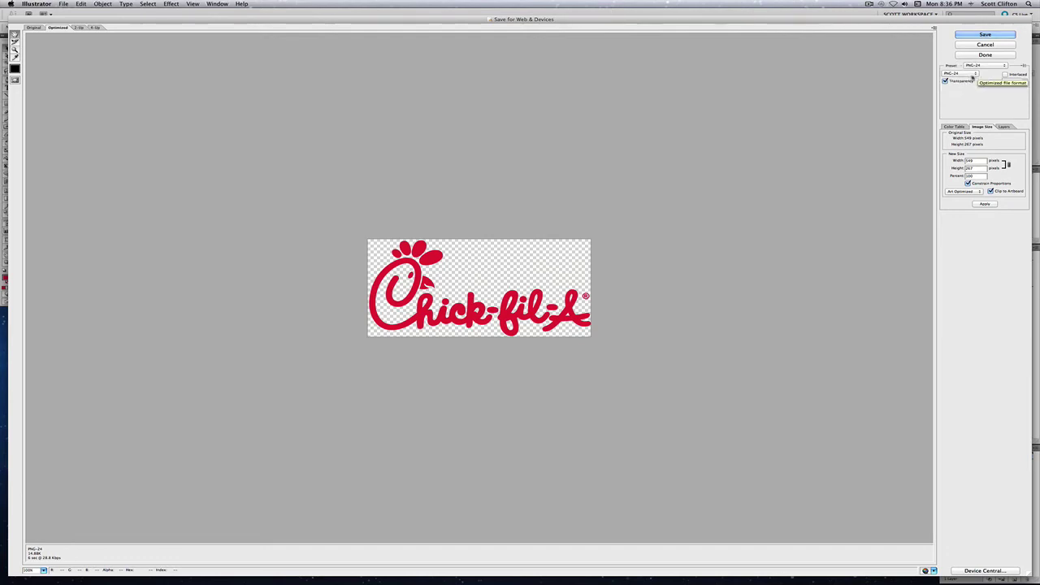